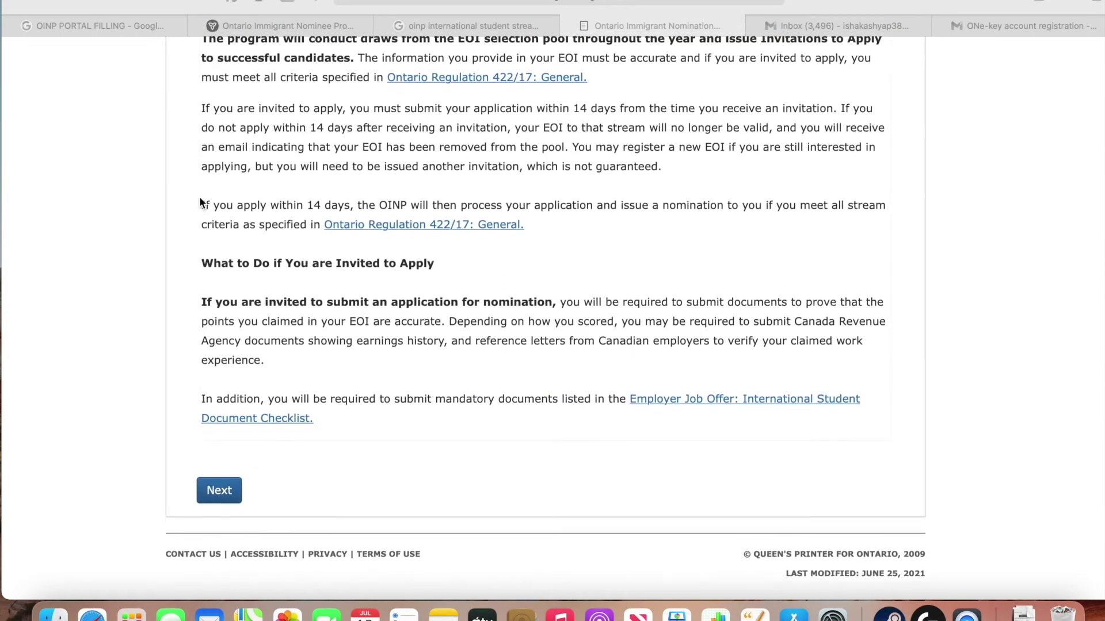
Step: Move to the User Profile form and review the name and date of birth fields
left_click(204, 498)
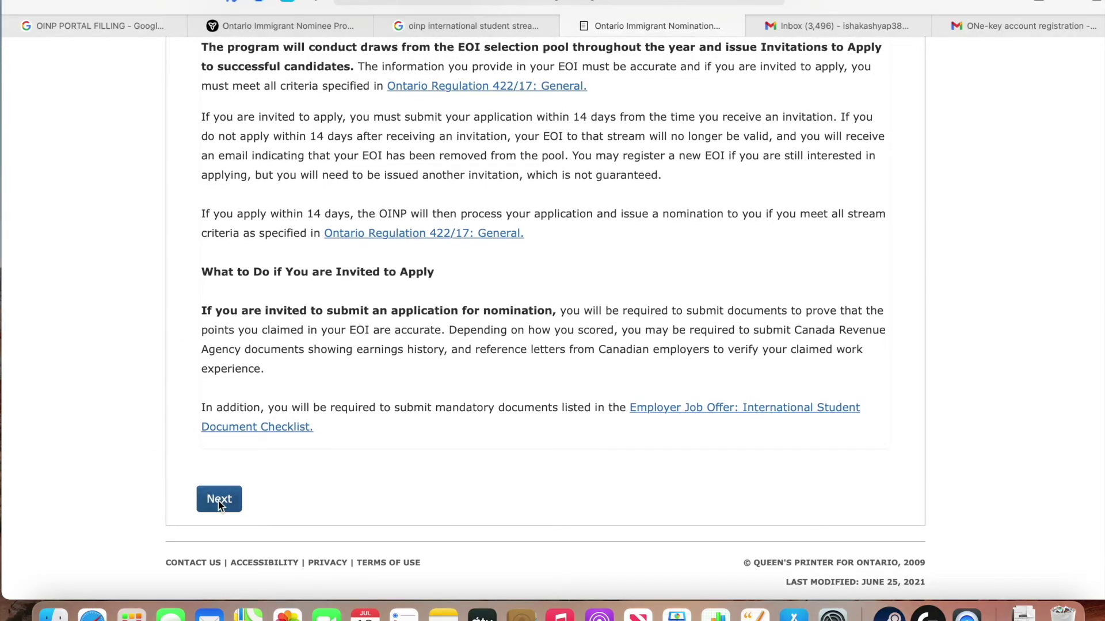
left_click(219, 501)
left_click(258, 419)
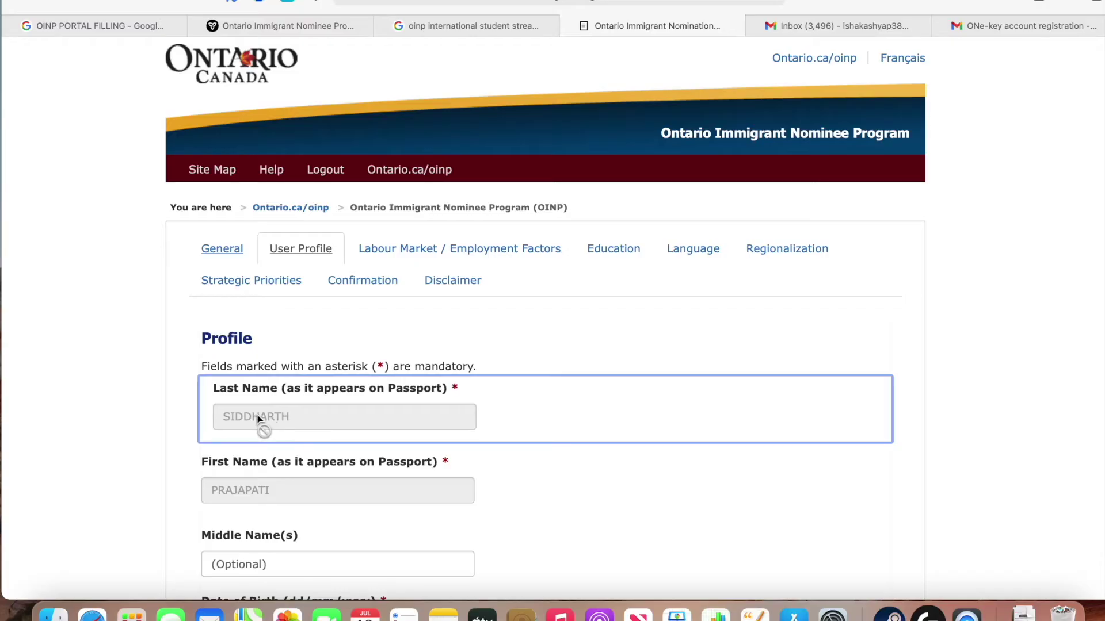
scroll(257, 419, "down", 5)
left_click(261, 372)
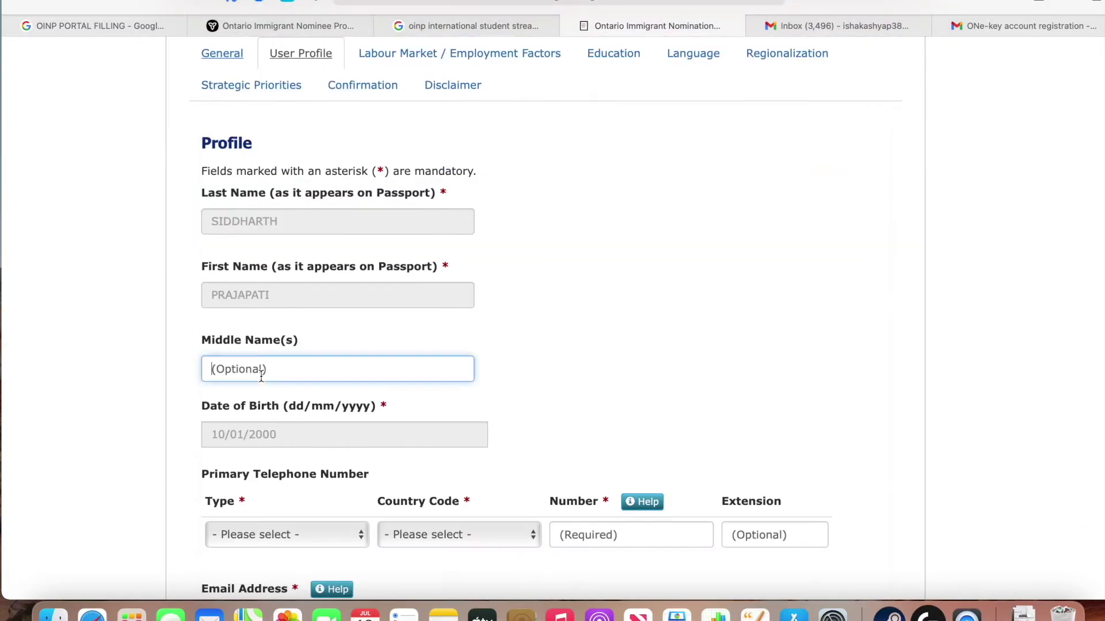
scroll(261, 374, "down", 2)
left_click(259, 381)
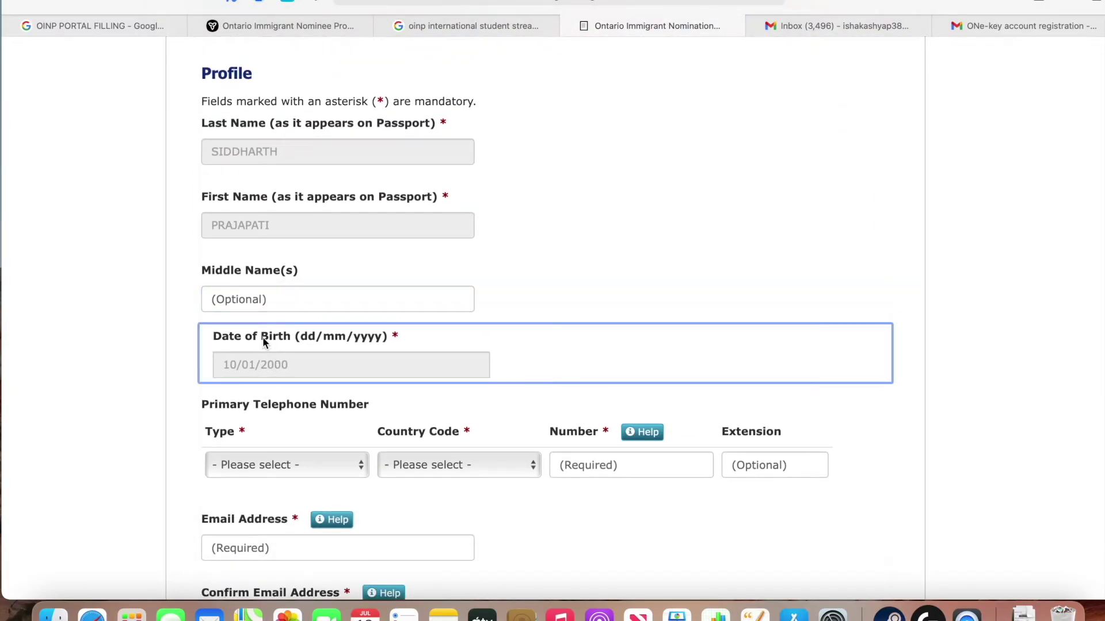
scroll(256, 377, "down", 2)
scroll(254, 378, "down", 2)
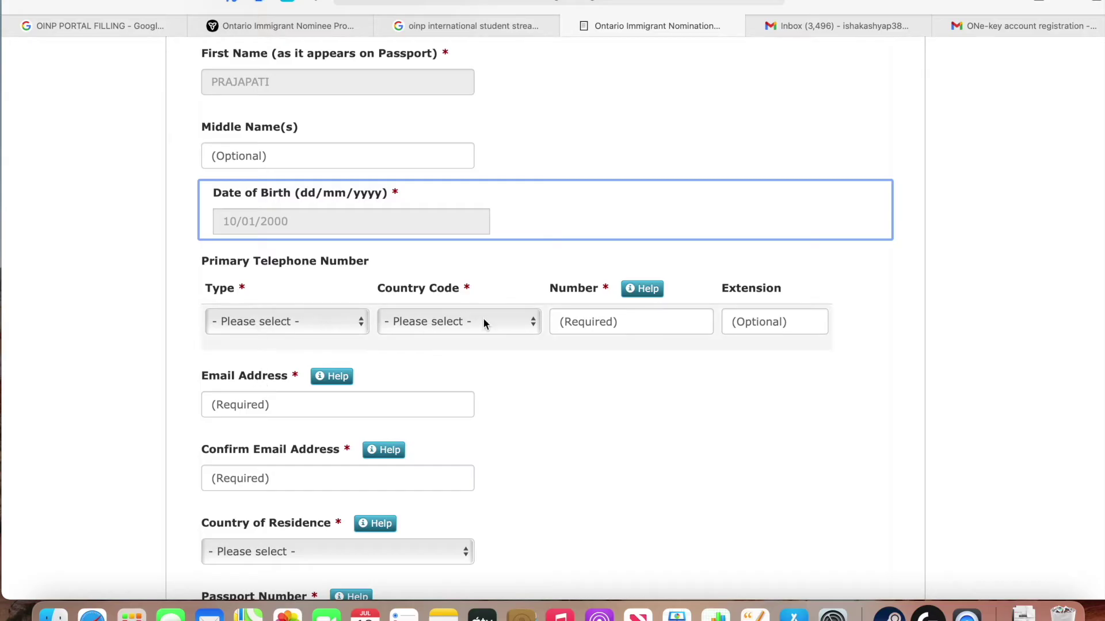
scroll(259, 443, "down", 2)
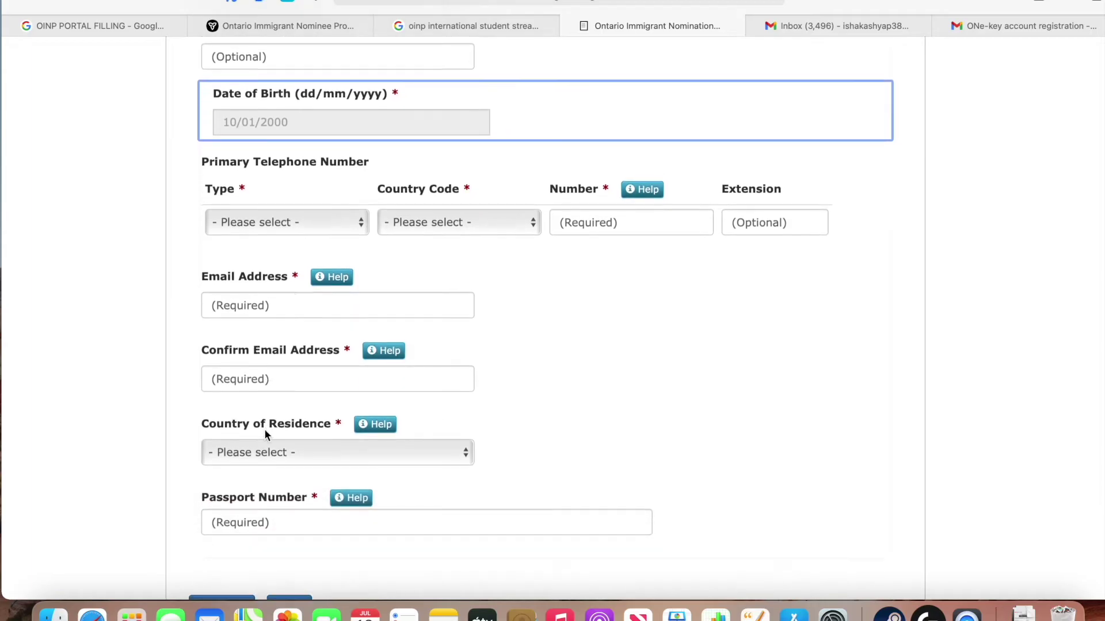
Step: Check the email fields and set Country of Residence to Canada
left_click(299, 300)
left_click(273, 377)
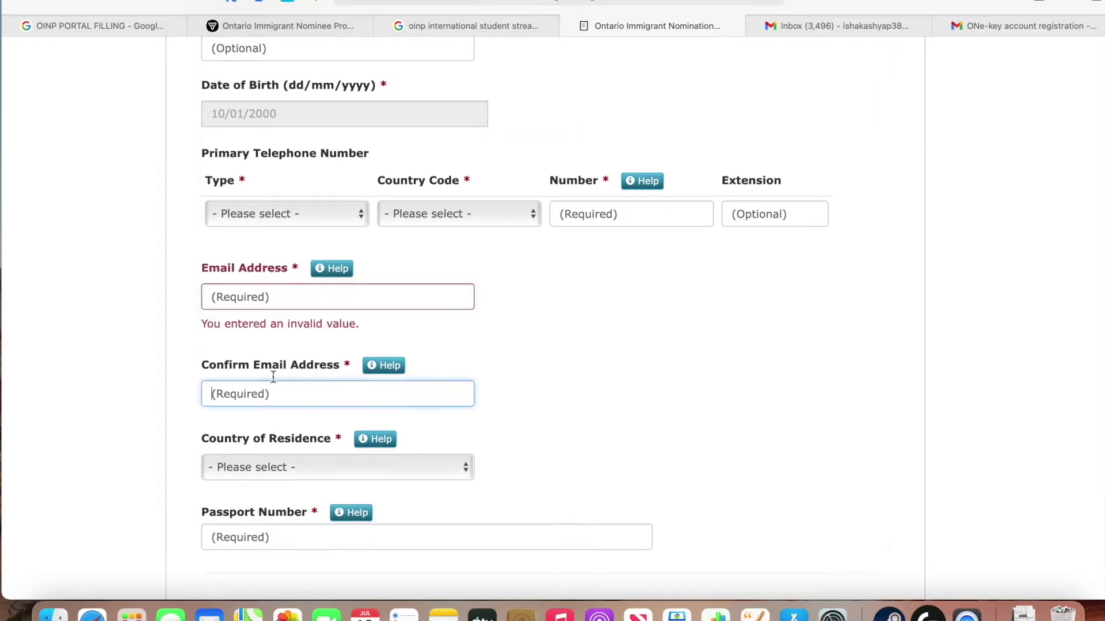
left_click(257, 460)
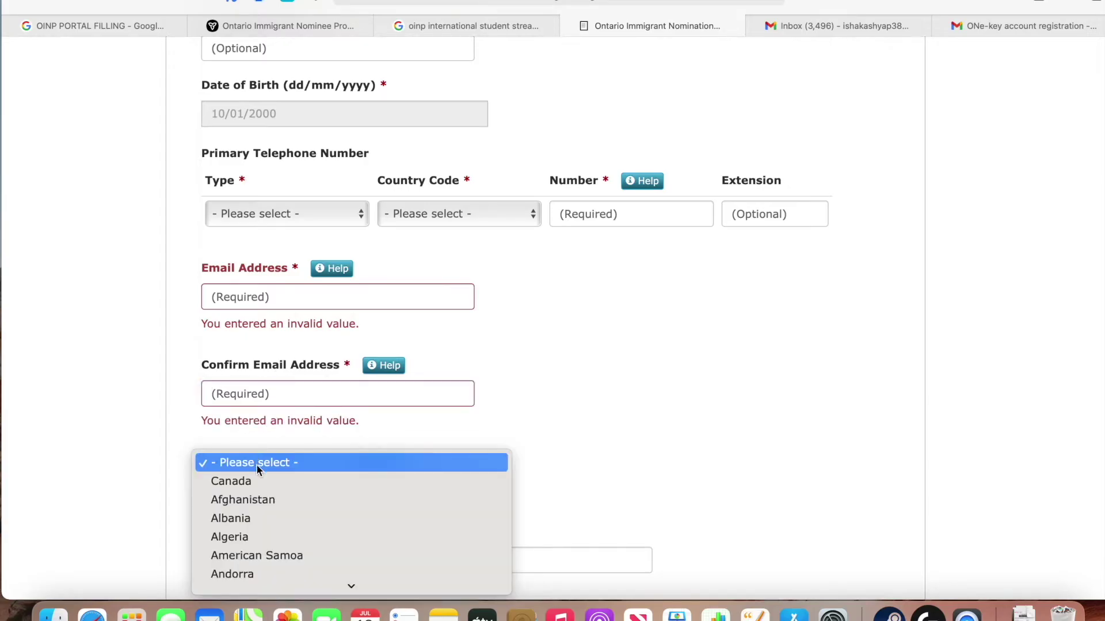
left_click(257, 481)
scroll(490, 431, "down", 2)
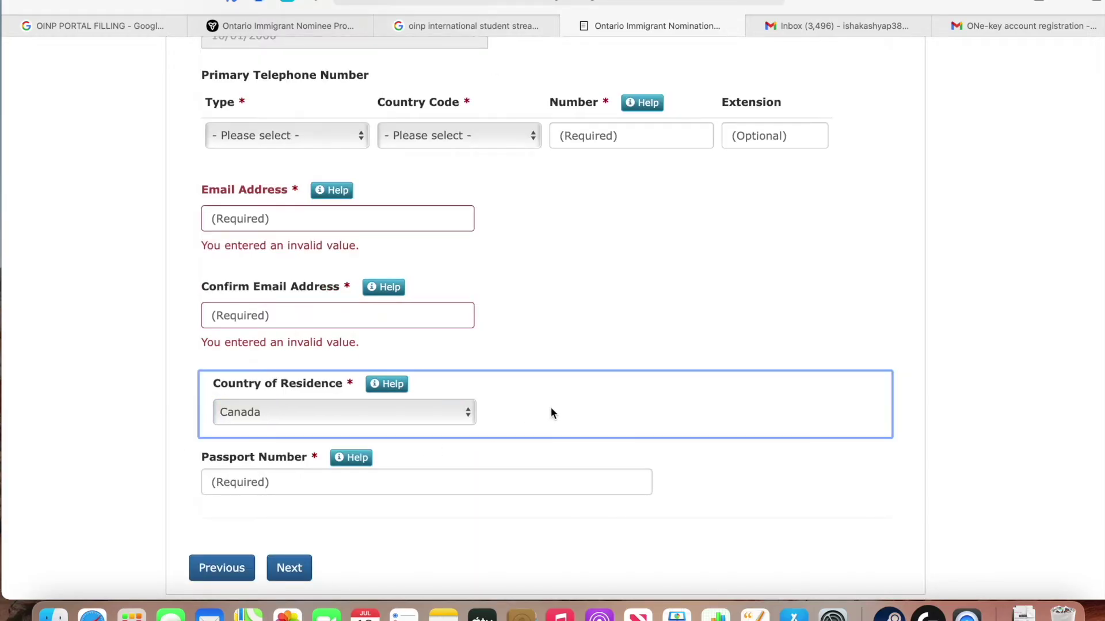
scroll(419, 445, "down", 2)
left_click(423, 410)
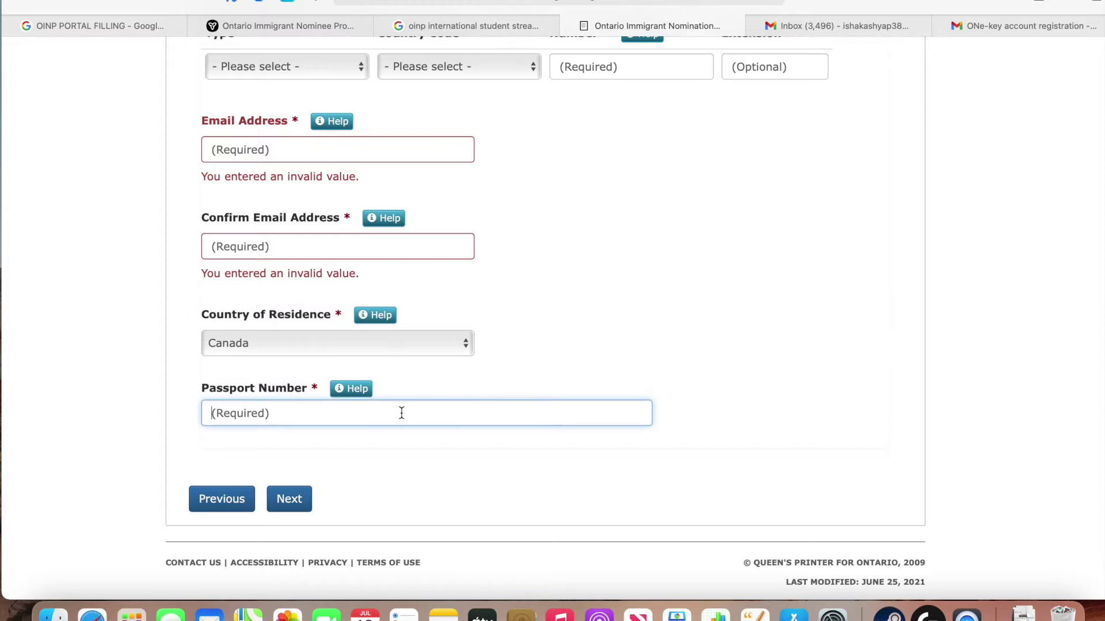
scroll(416, 405, "up", 1)
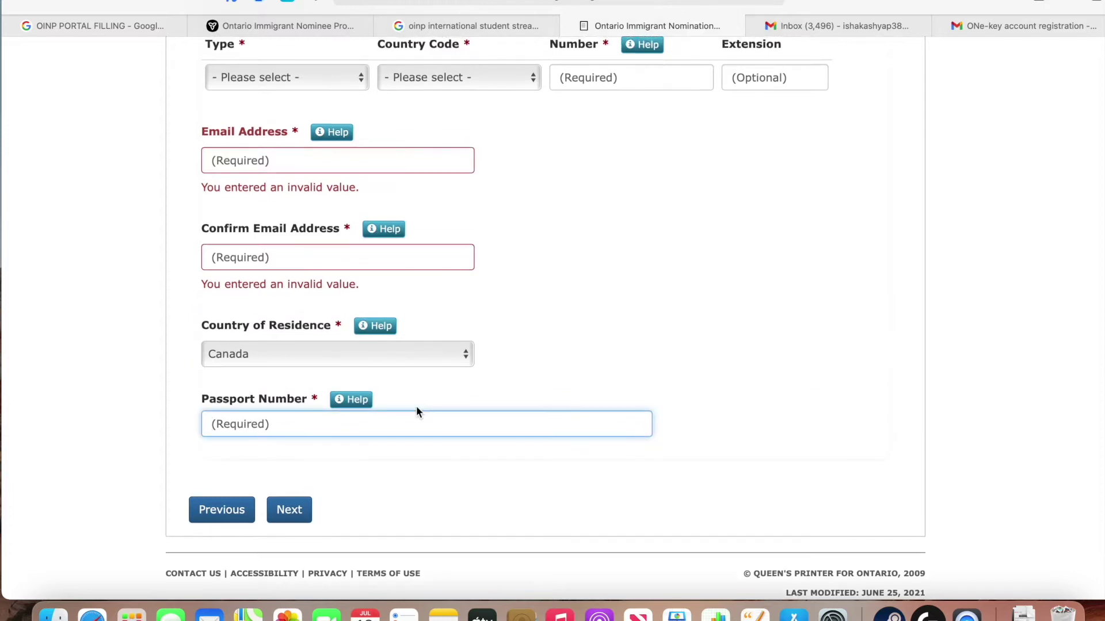
Step: Set the job offer occupation to 621 Retail and wholesale trade managers with a $20 hourly wage
left_click(289, 509)
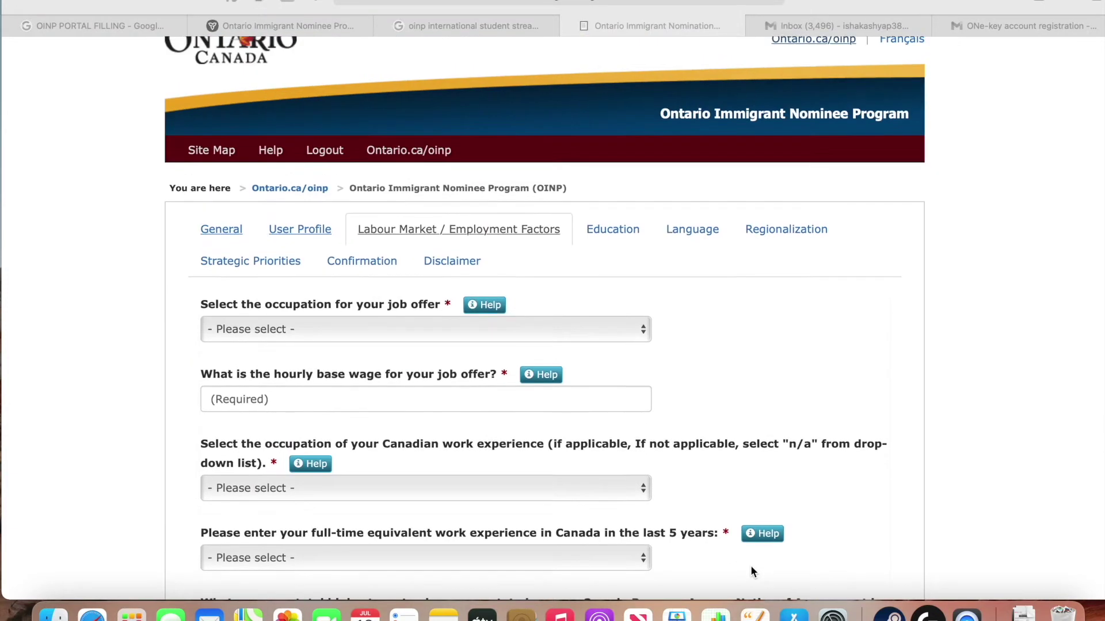
scroll(751, 567, "down", 3)
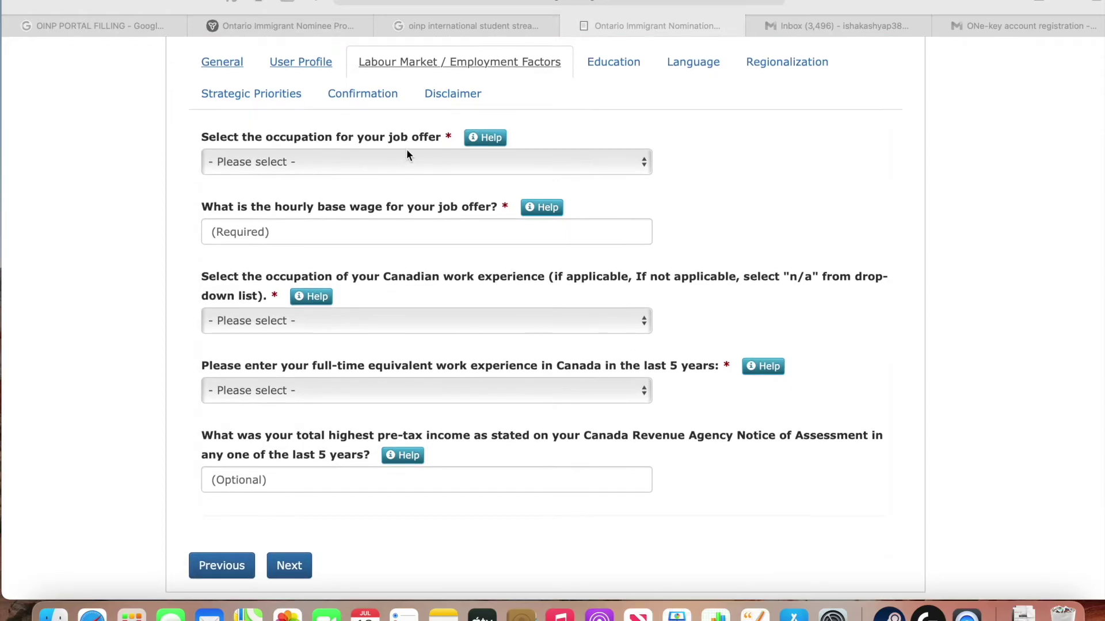
left_click(407, 153)
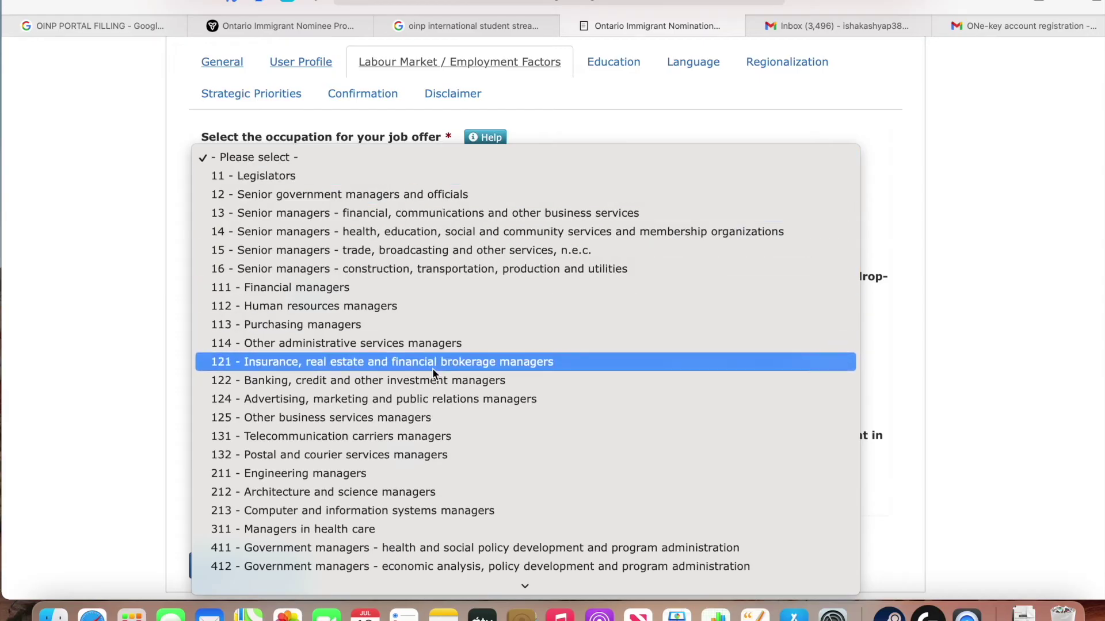
scroll(433, 383, "down", 20)
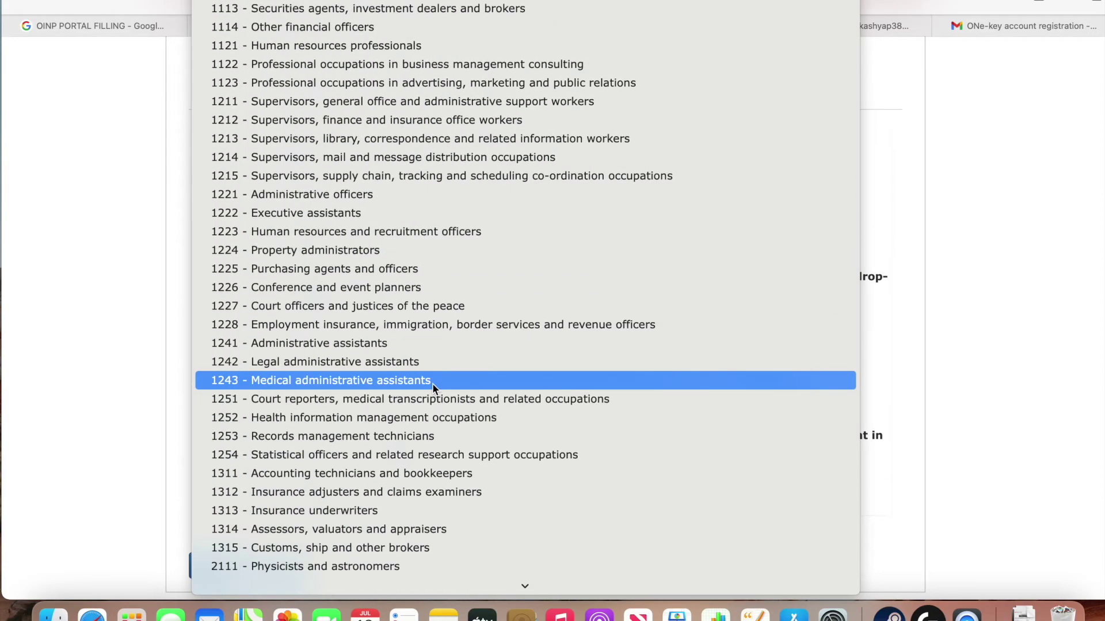
scroll(433, 383, "down", 5)
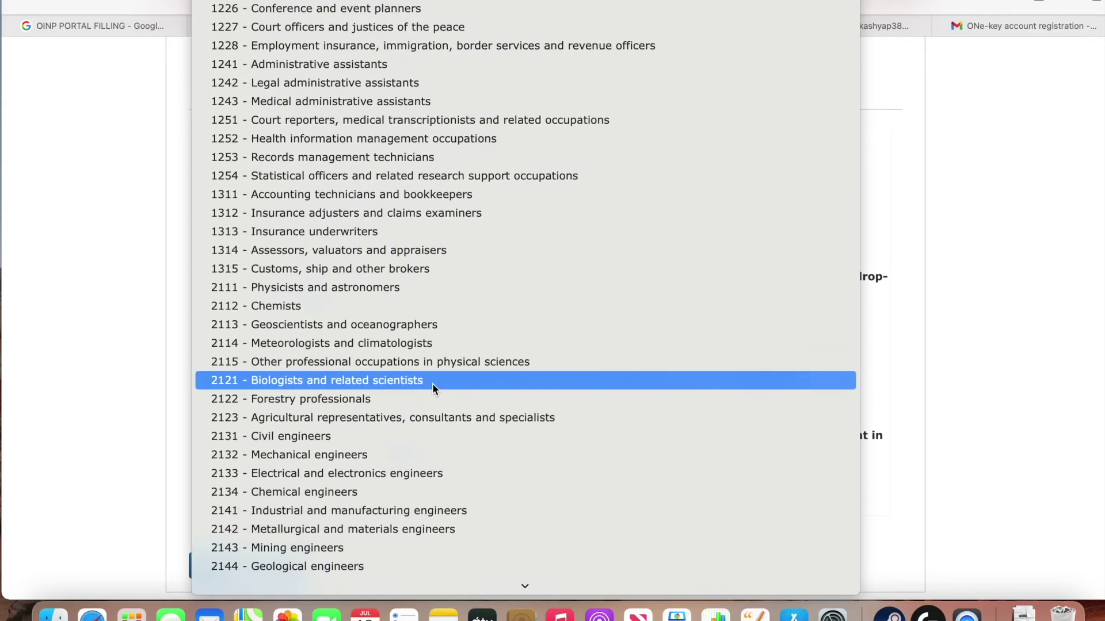
scroll(433, 383, "up", 15)
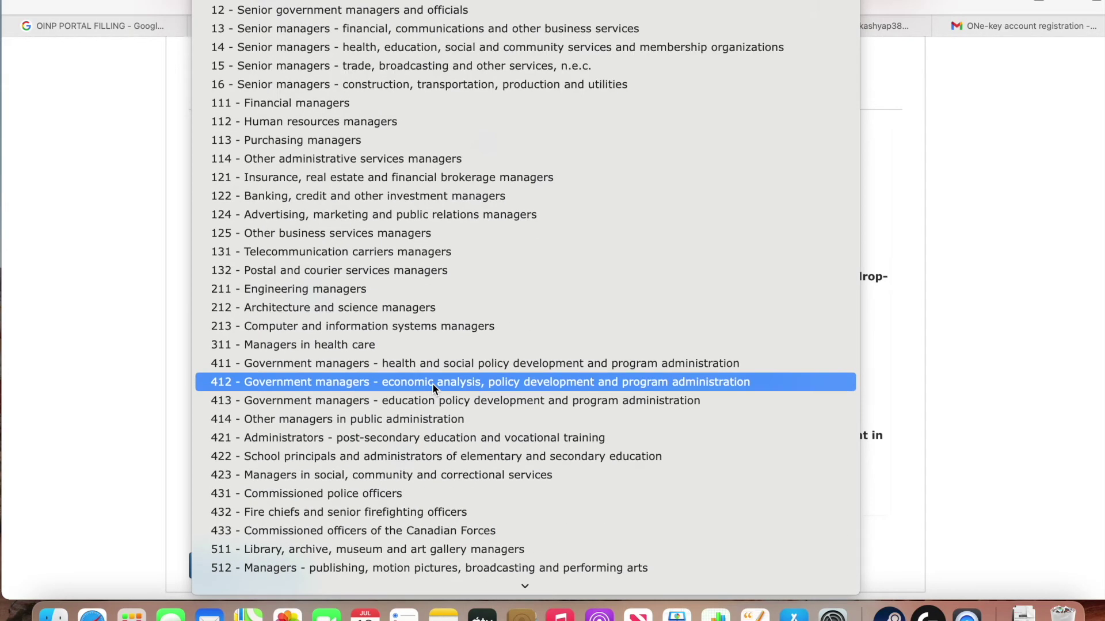
scroll(432, 383, "down", 10)
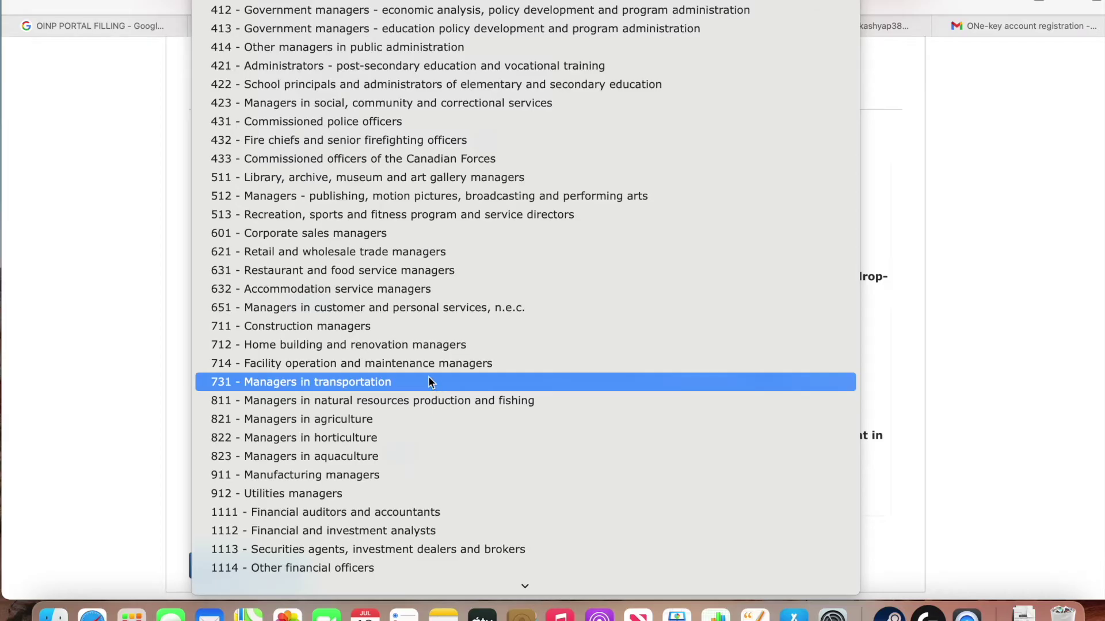
left_click(392, 257)
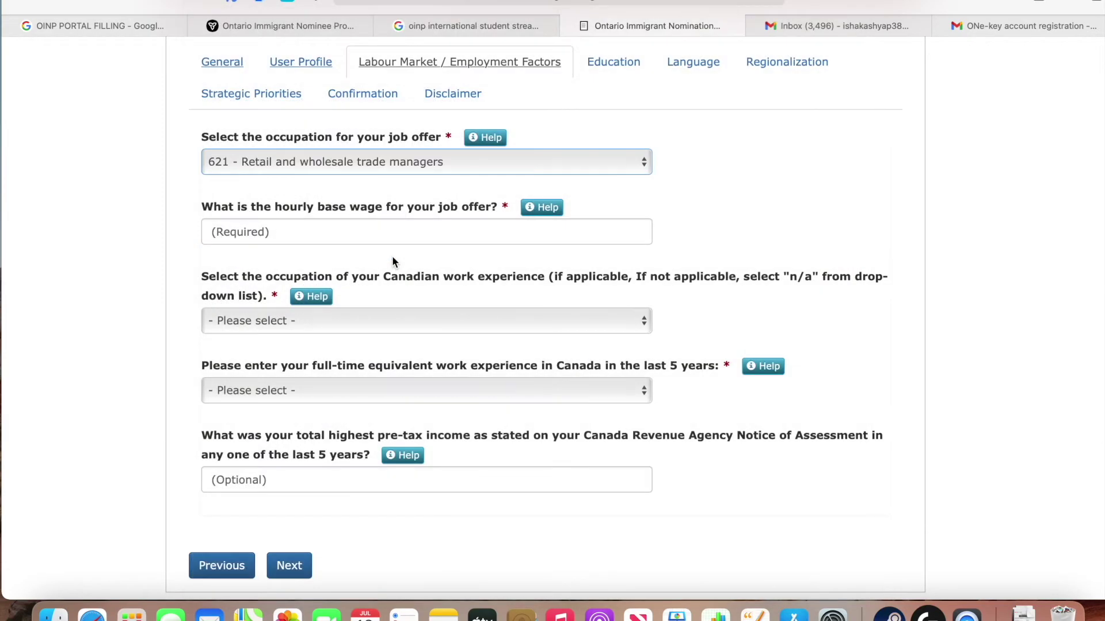
left_click(387, 227)
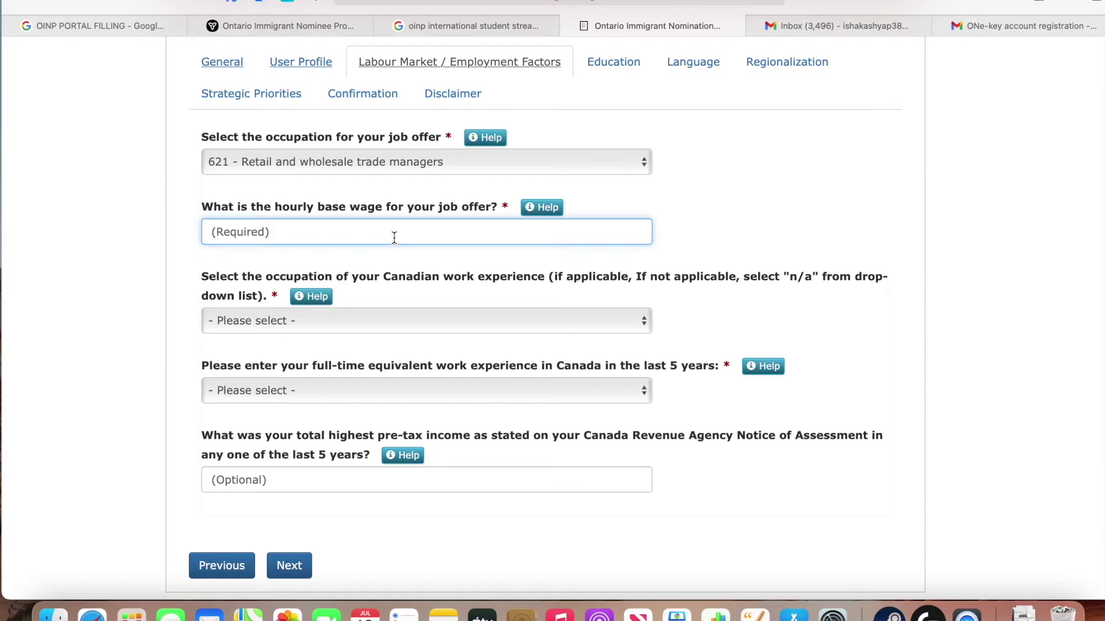
type("20")
Step: Record Canadian work experience in occupation 621 lasting less than 6 months
left_click(262, 326)
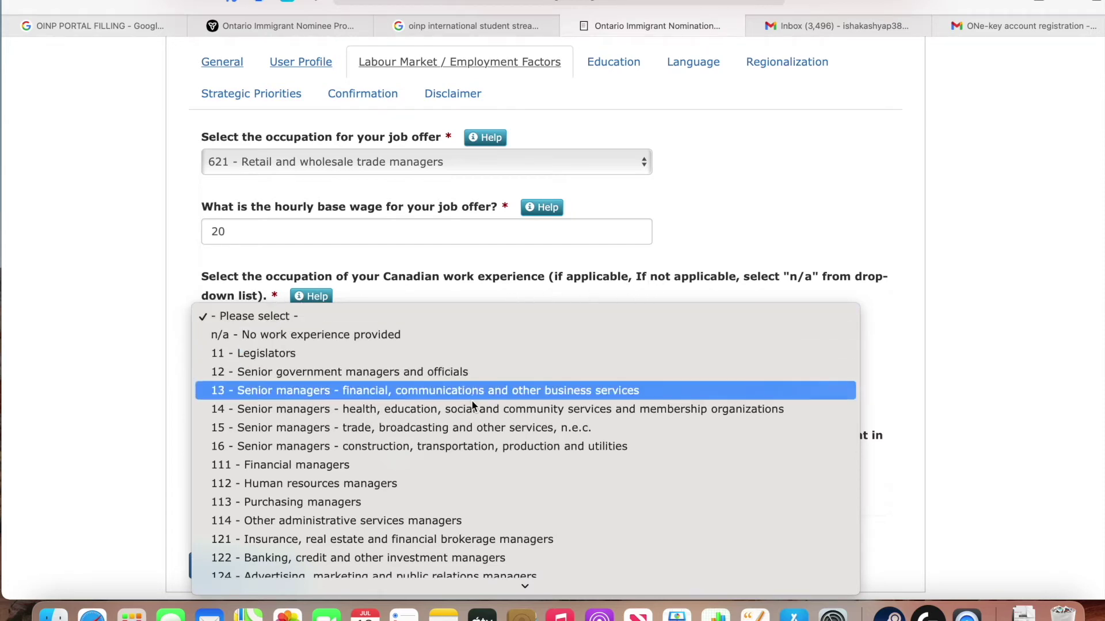
scroll(466, 394, "down", 5)
scroll(392, 553, "down", 5)
scroll(392, 564, "down", 10)
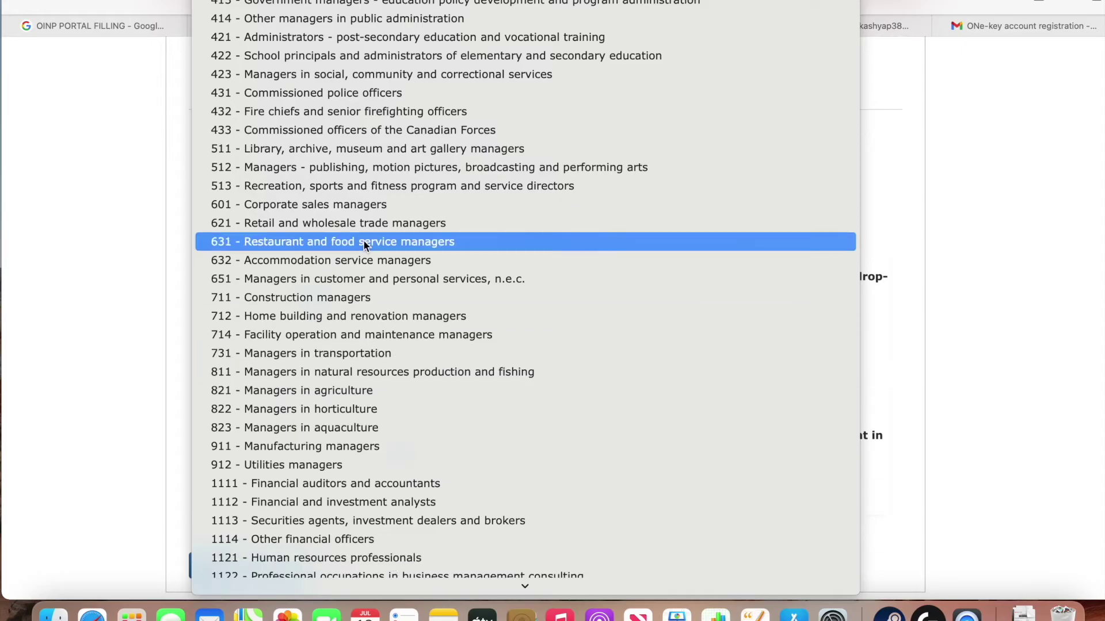
left_click(357, 222)
scroll(342, 381, "down", 3)
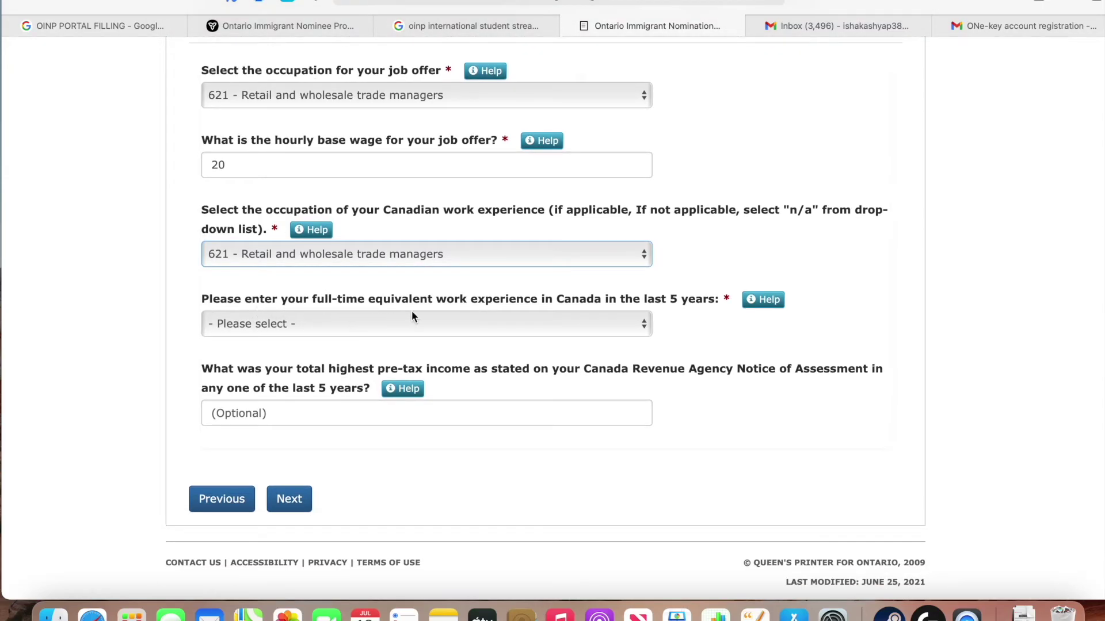
left_click(603, 321)
left_click(543, 339)
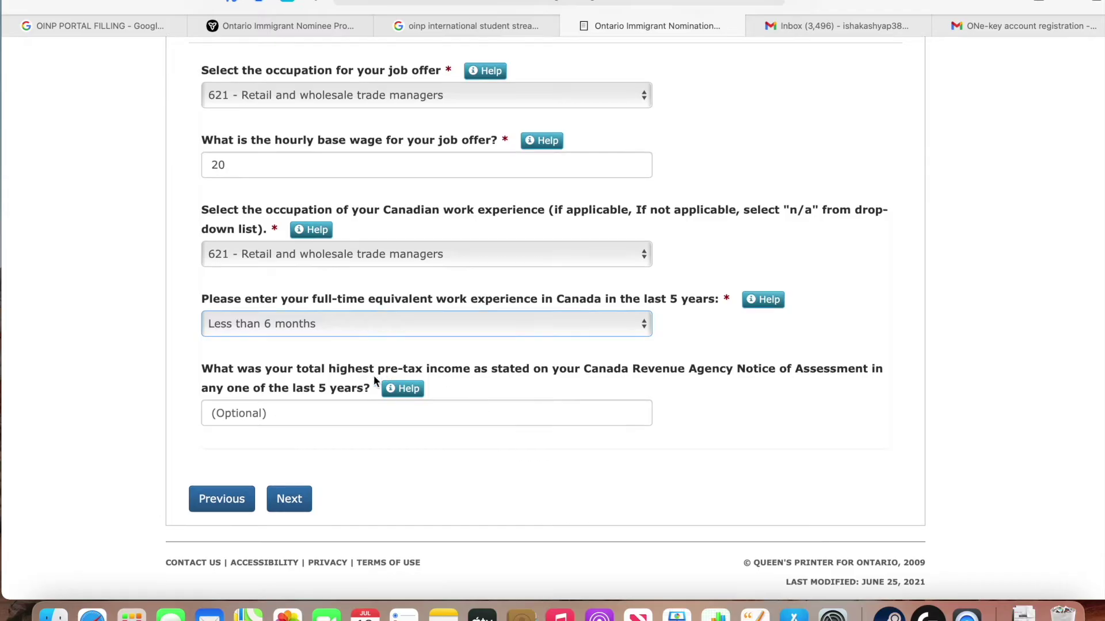
left_click(302, 498)
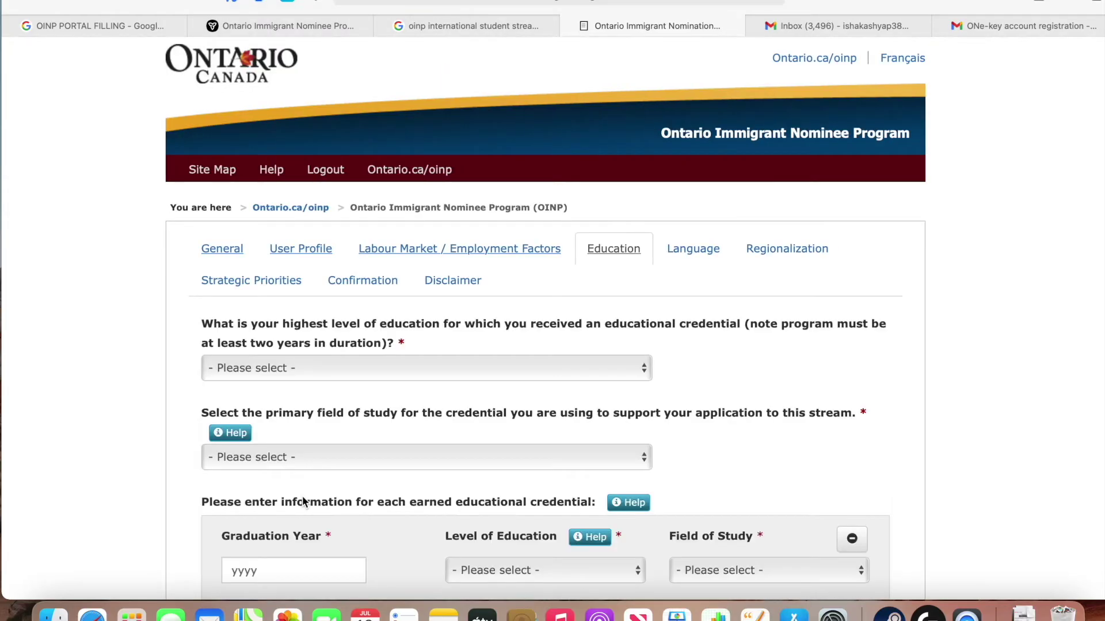
Step: Set the highest education level to University certificate or diploma below bachelor level
scroll(302, 496, "down", 1)
scroll(302, 496, "down", 5)
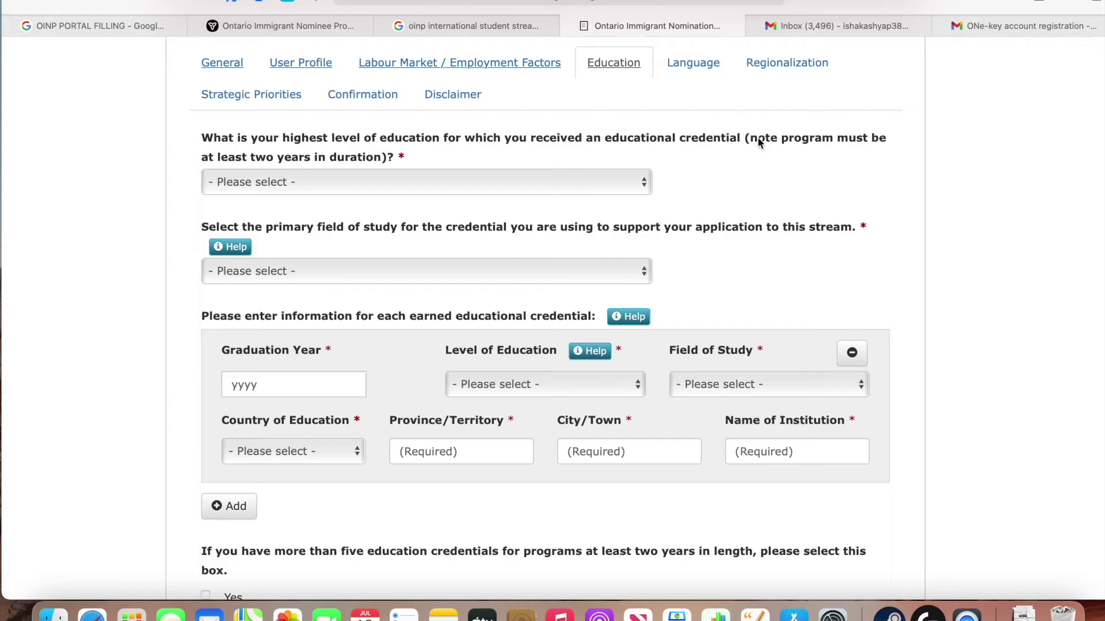
left_click(376, 192)
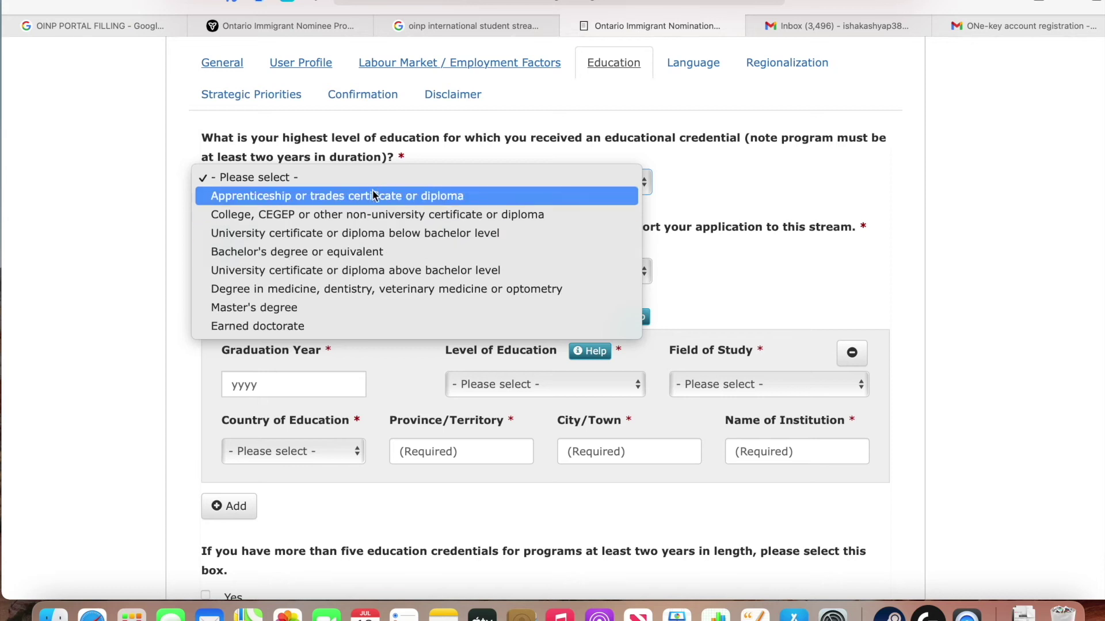
left_click(371, 233)
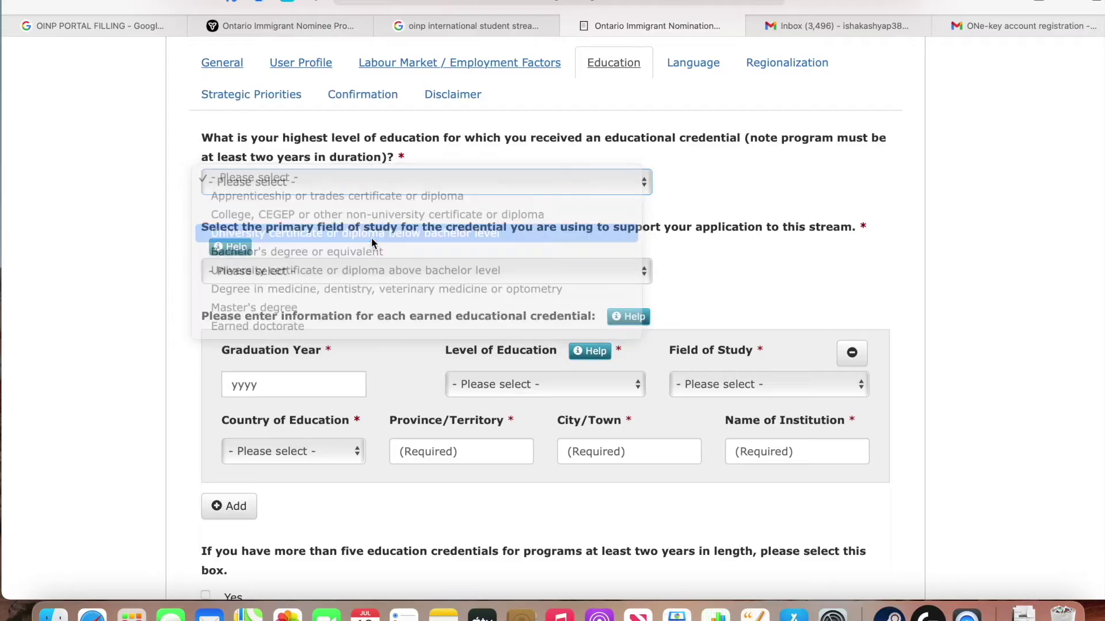
Step: Choose Computer and information sciences as the primary field of study
scroll(371, 244, "down", 2)
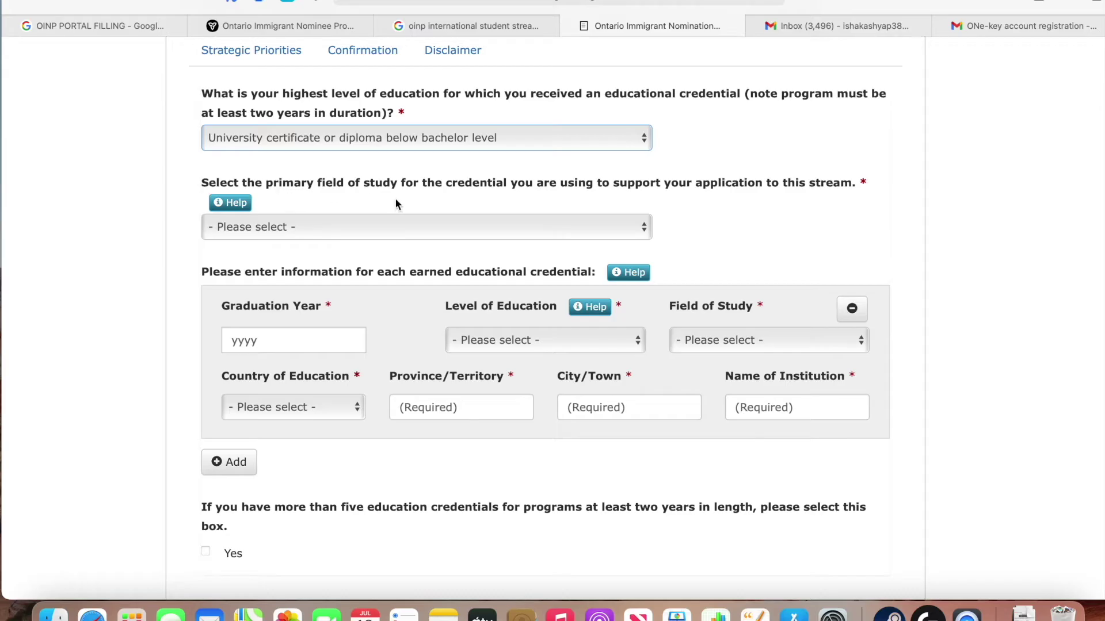
left_click(422, 230)
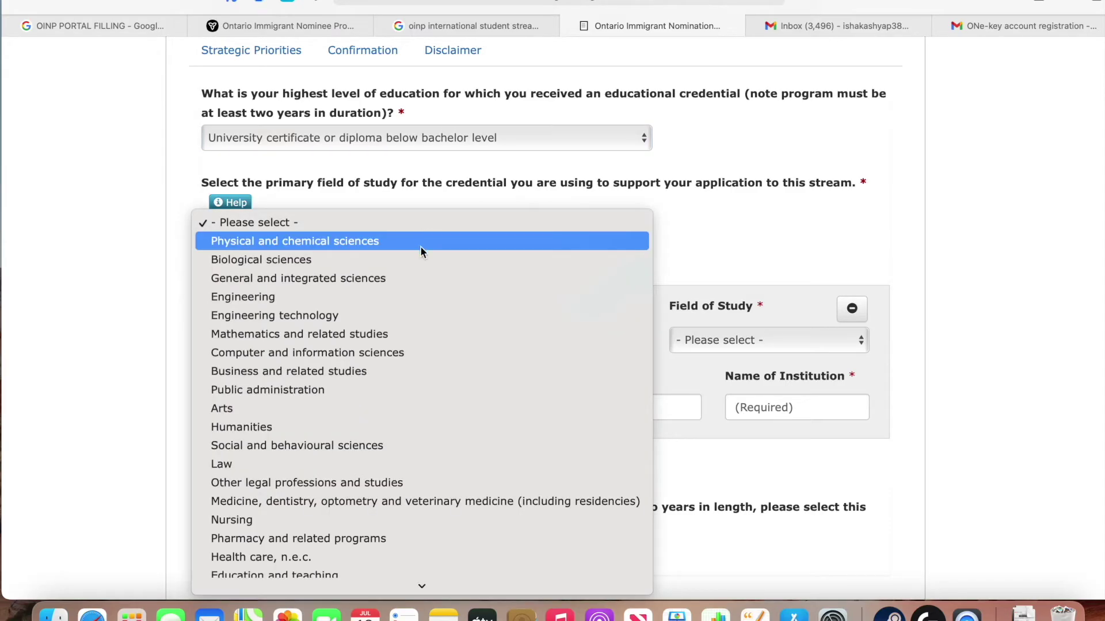
scroll(415, 331, "down", 3)
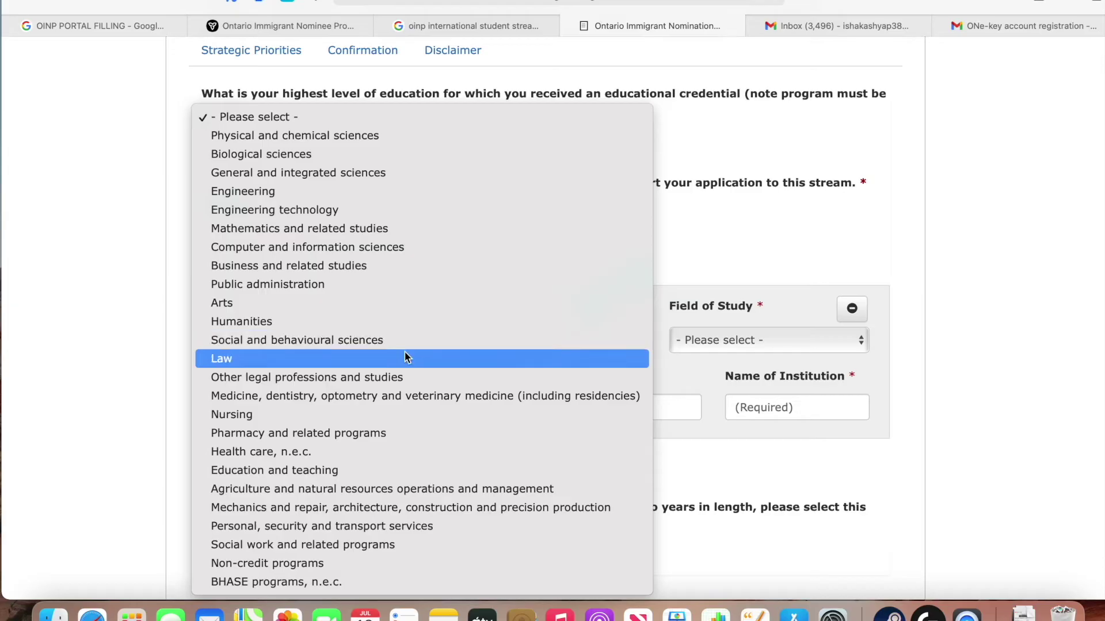
left_click(402, 246)
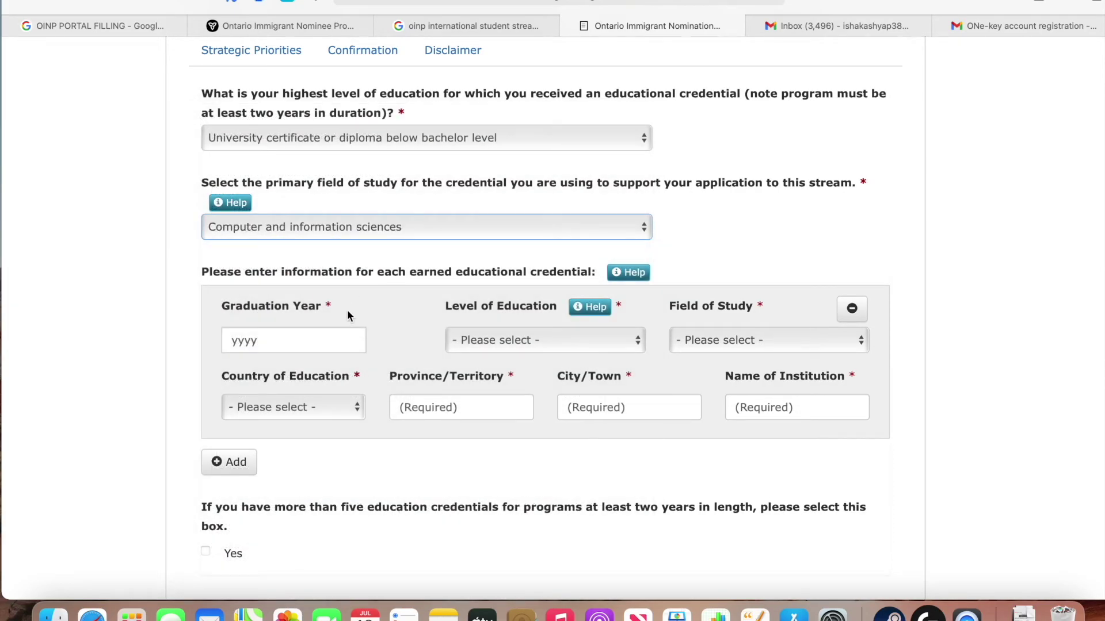
left_click(331, 335)
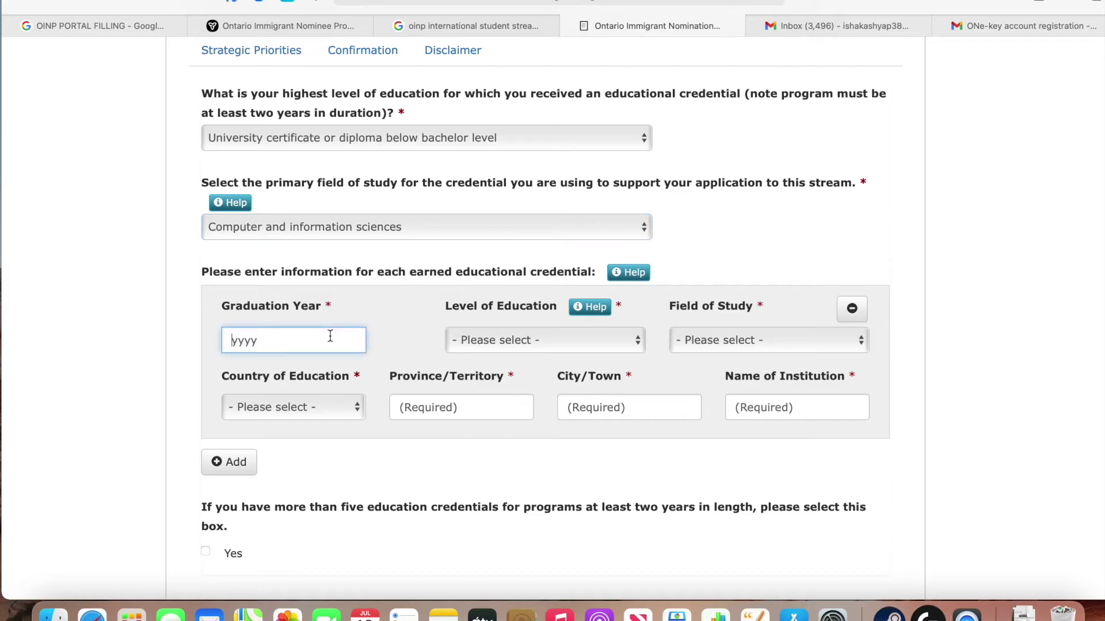
Step: Enter a 2021 below-bachelor credential in Computer and information sciences
type("2021")
left_click(532, 341)
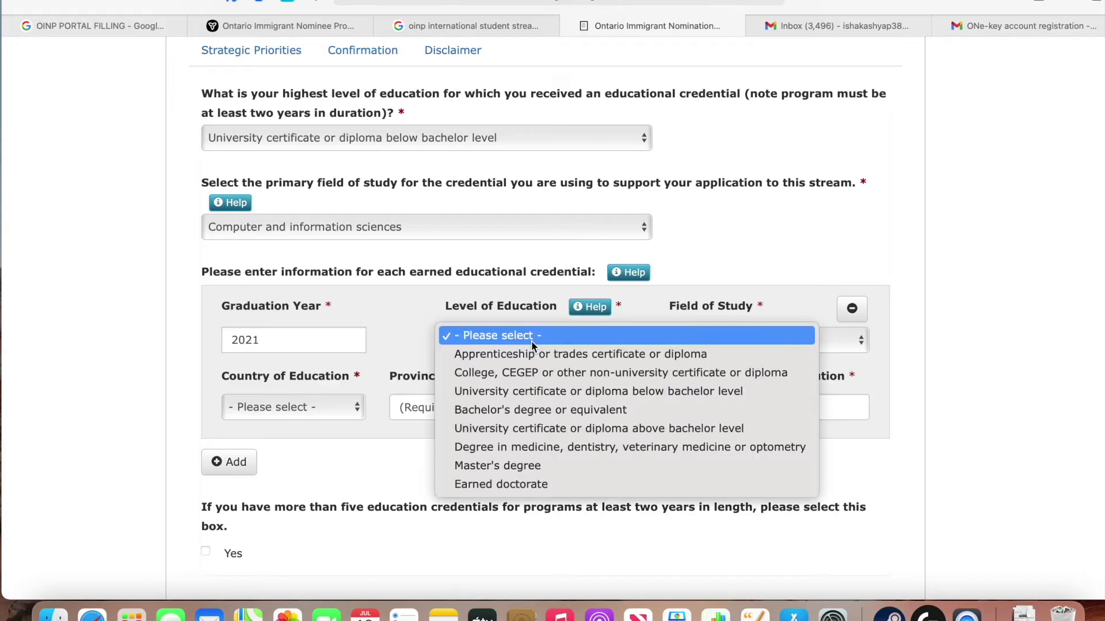
left_click(501, 396)
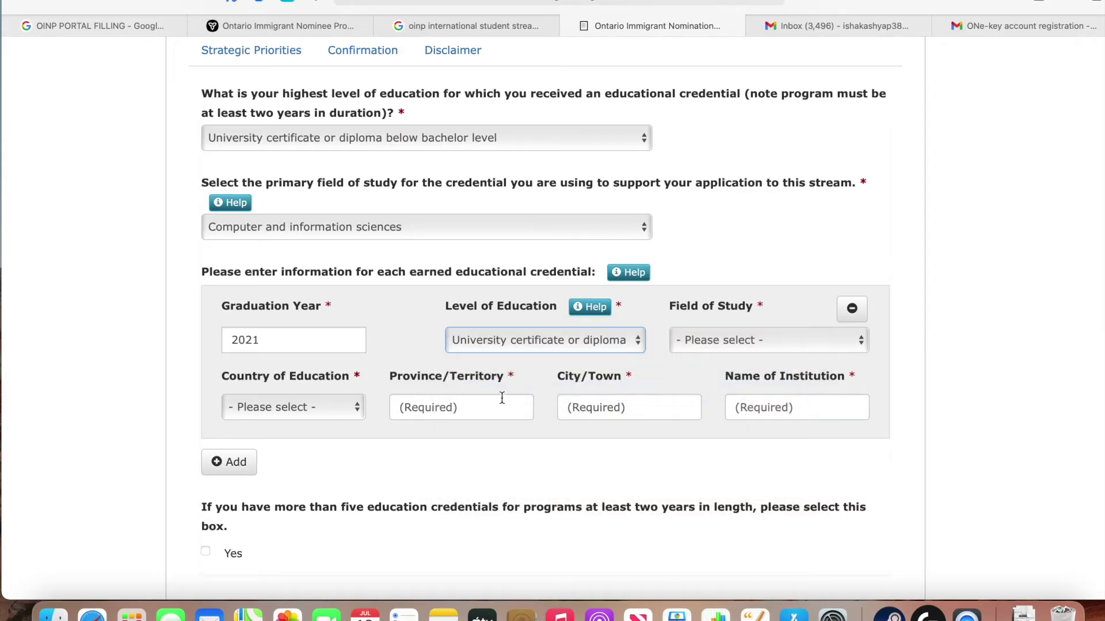
left_click(713, 344)
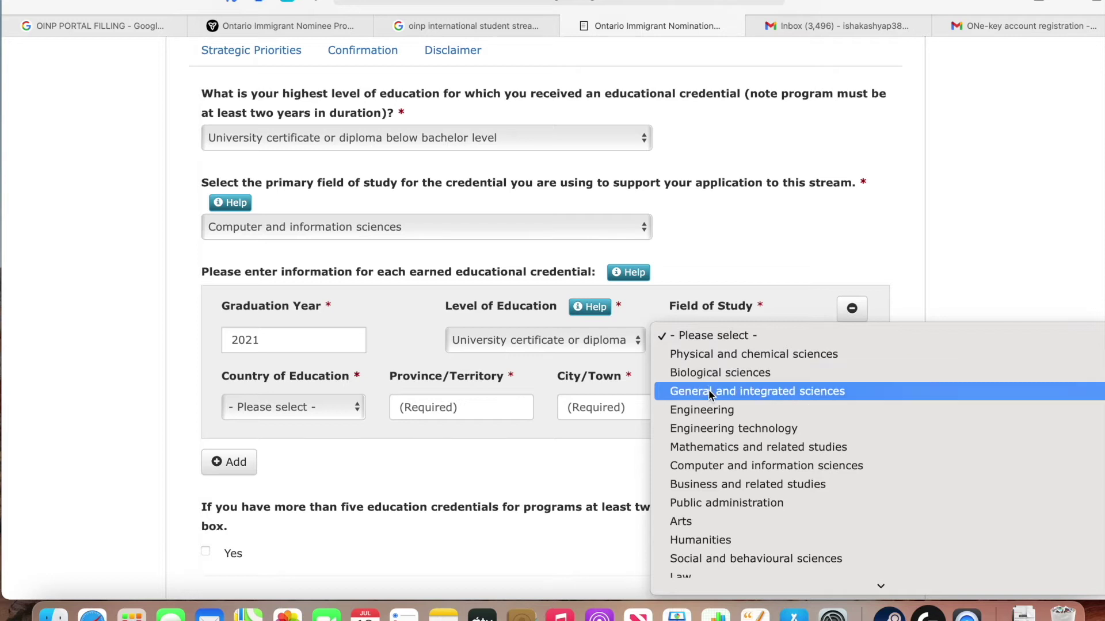
left_click(704, 464)
scroll(706, 460, "down", 3)
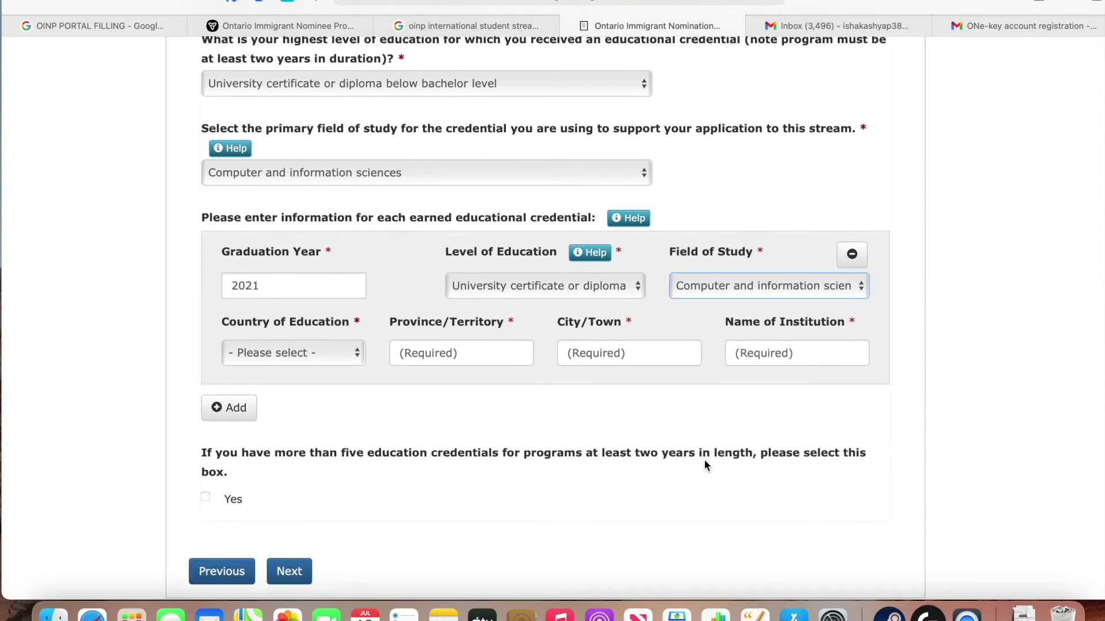
Step: Set the credential's location to Toronto, Ontario, Canada and the institution to Canadore College
left_click(285, 317)
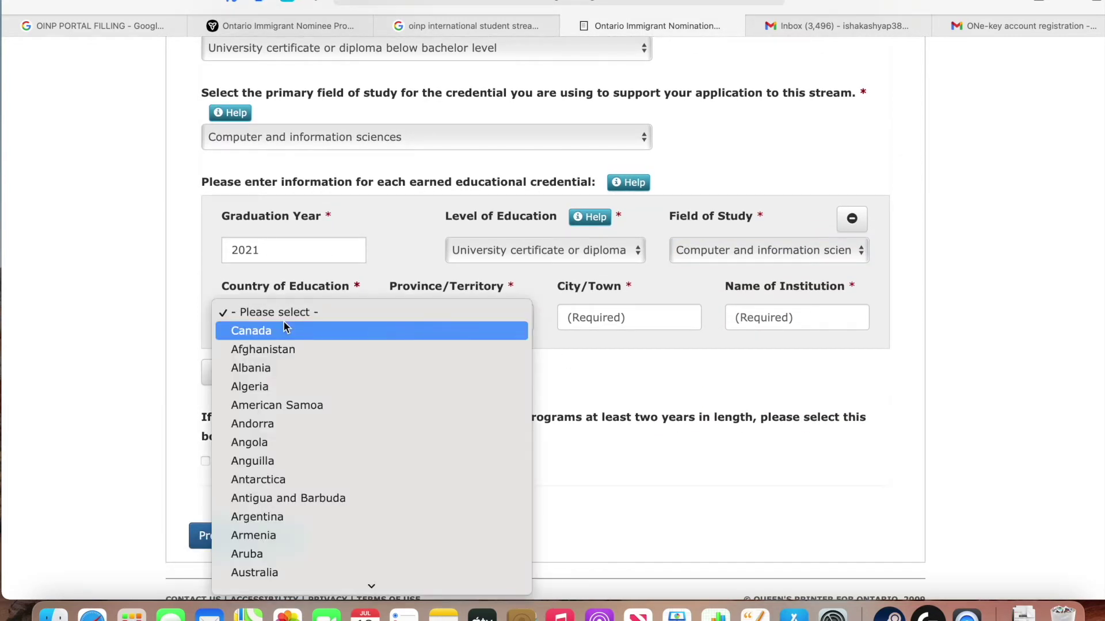
left_click(285, 329)
left_click(458, 317)
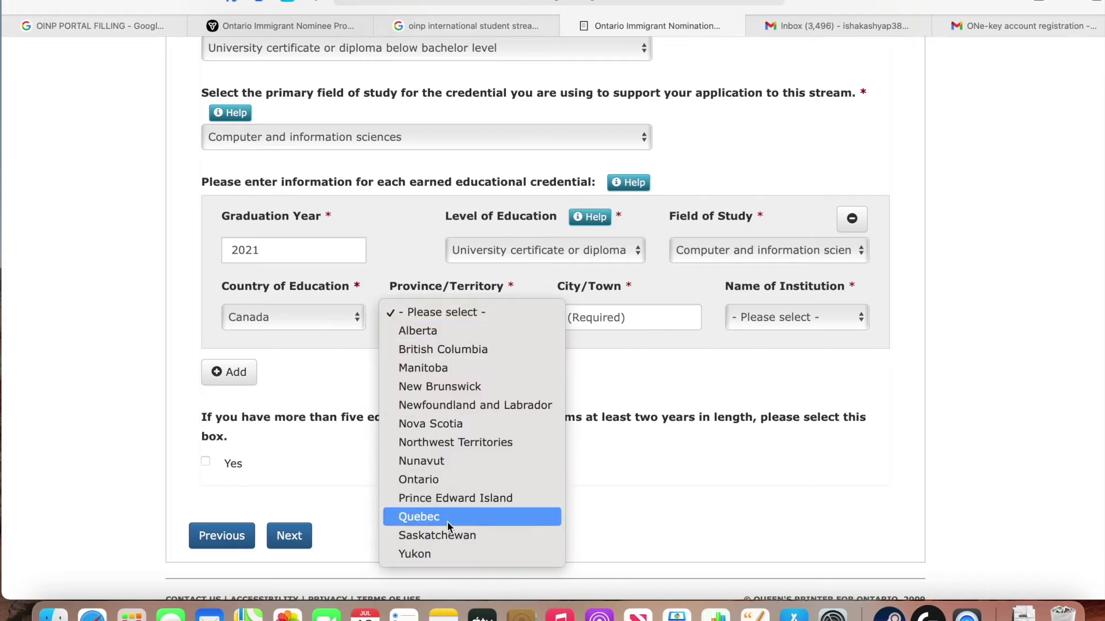
left_click(467, 481)
left_click(653, 311)
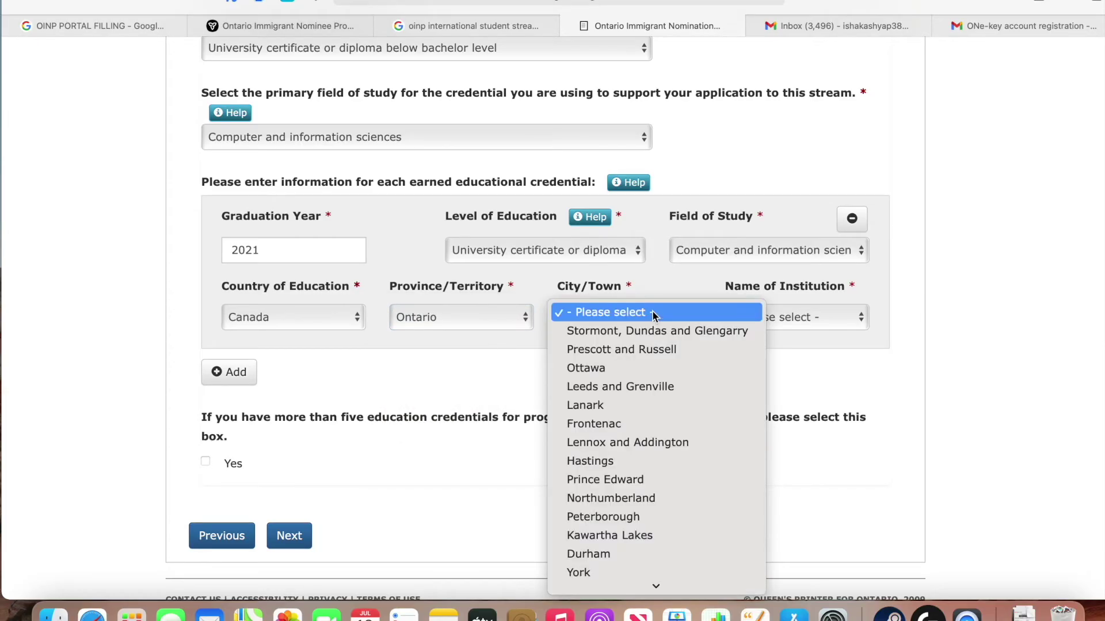
scroll(658, 516, "down", 5)
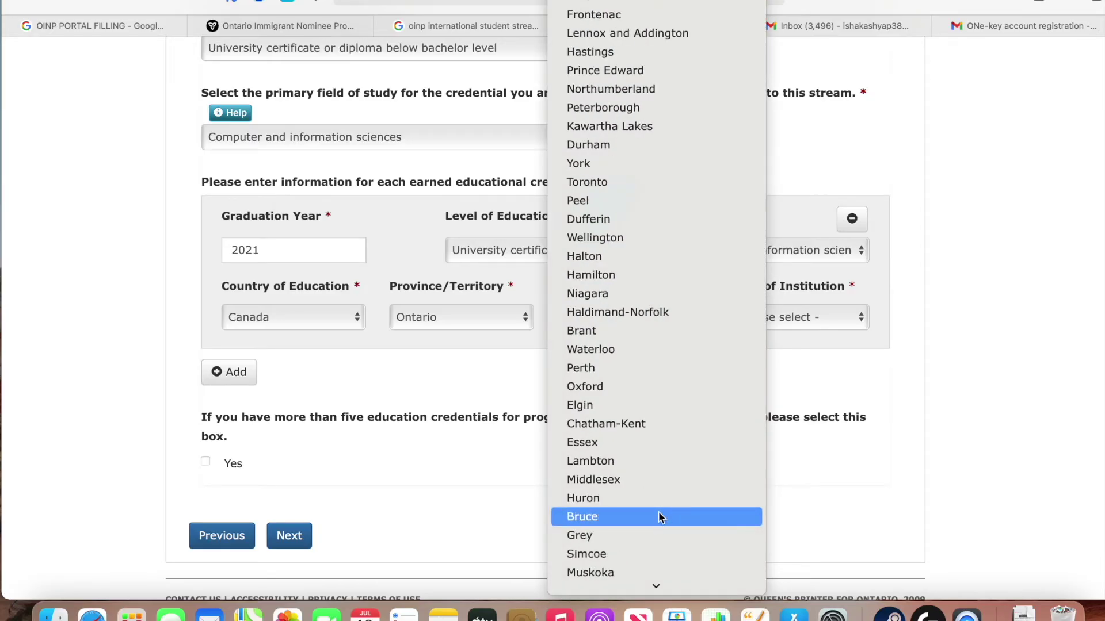
scroll(658, 514, "down", 5)
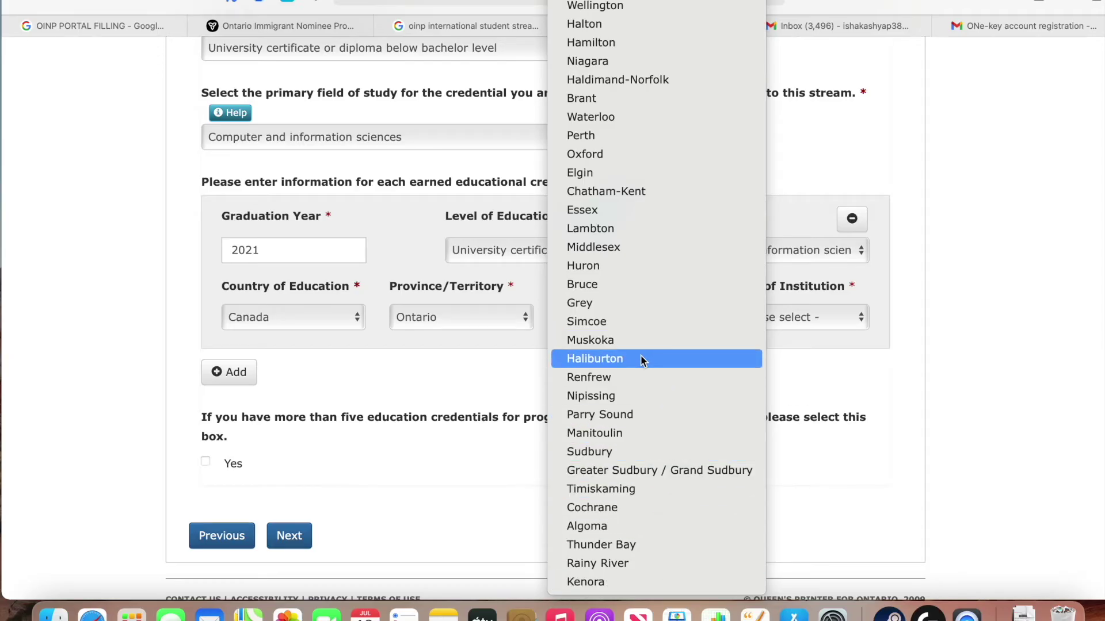
scroll(644, 360, "up", 5)
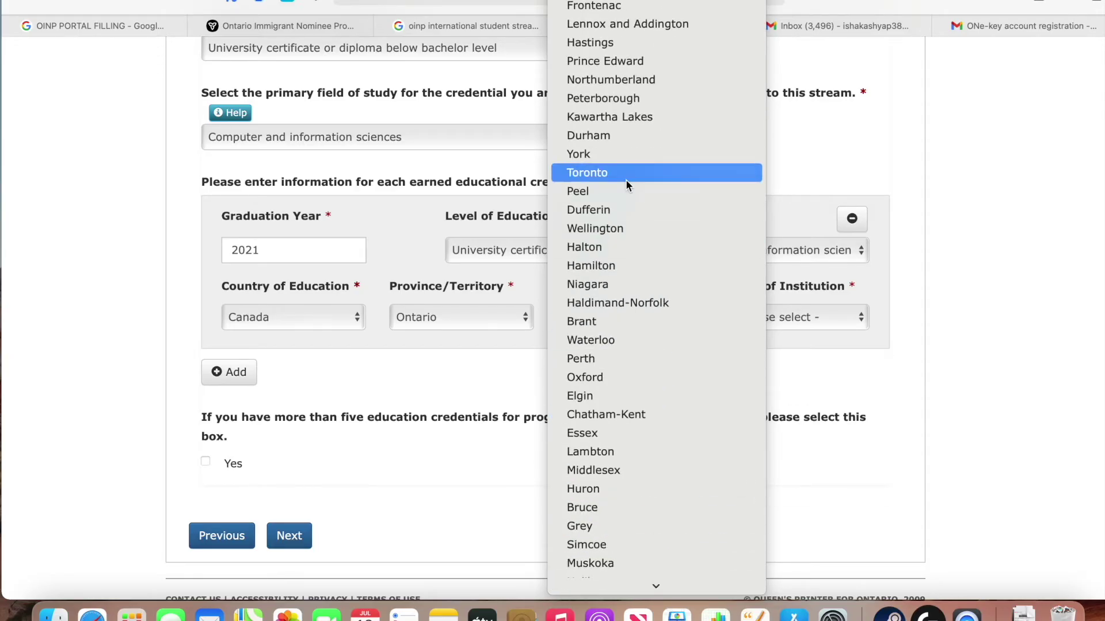
left_click(626, 176)
left_click(769, 322)
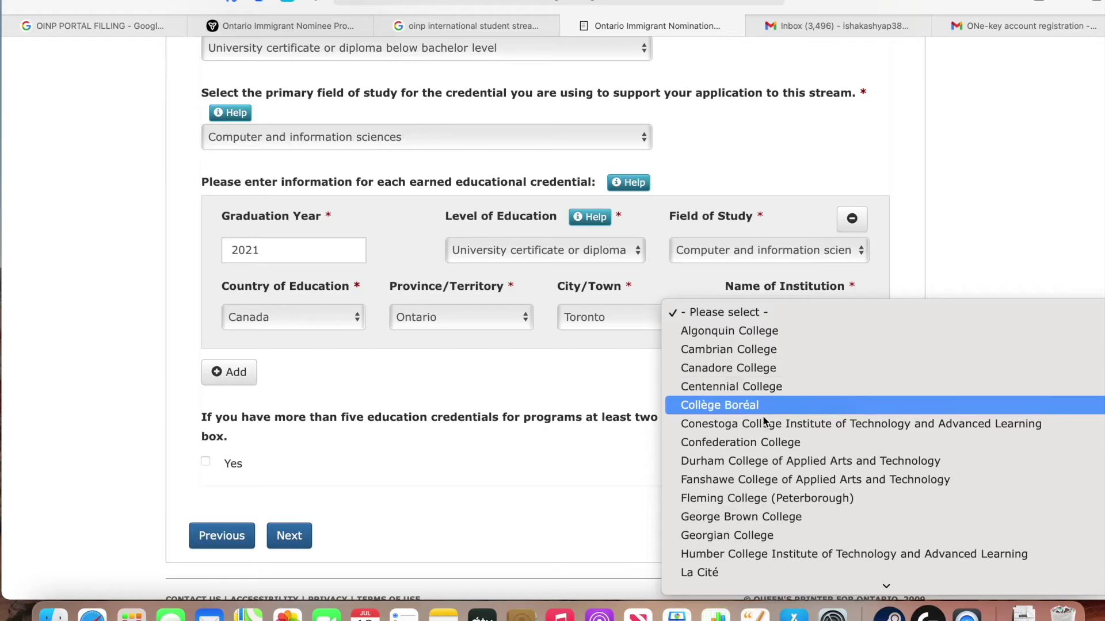
left_click(754, 367)
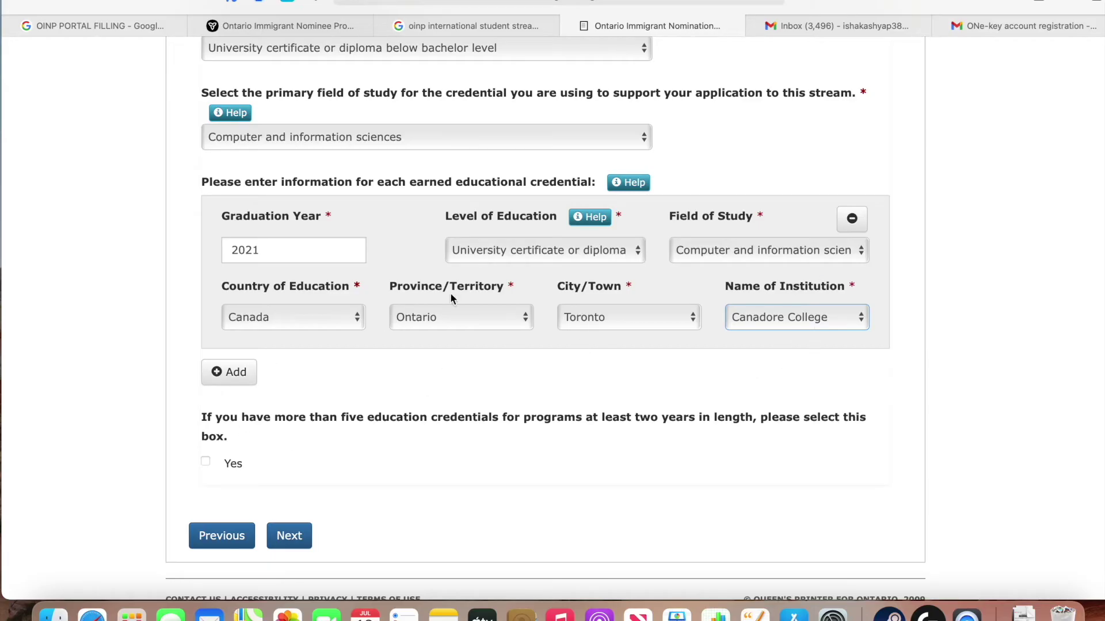
scroll(542, 250, "down", 1)
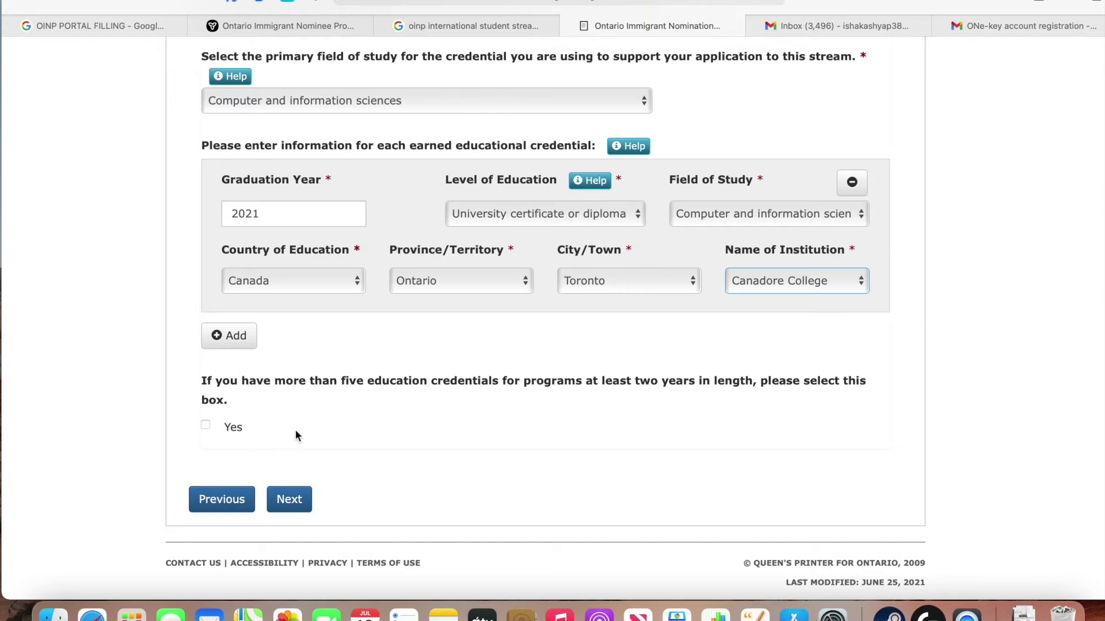
left_click(292, 502)
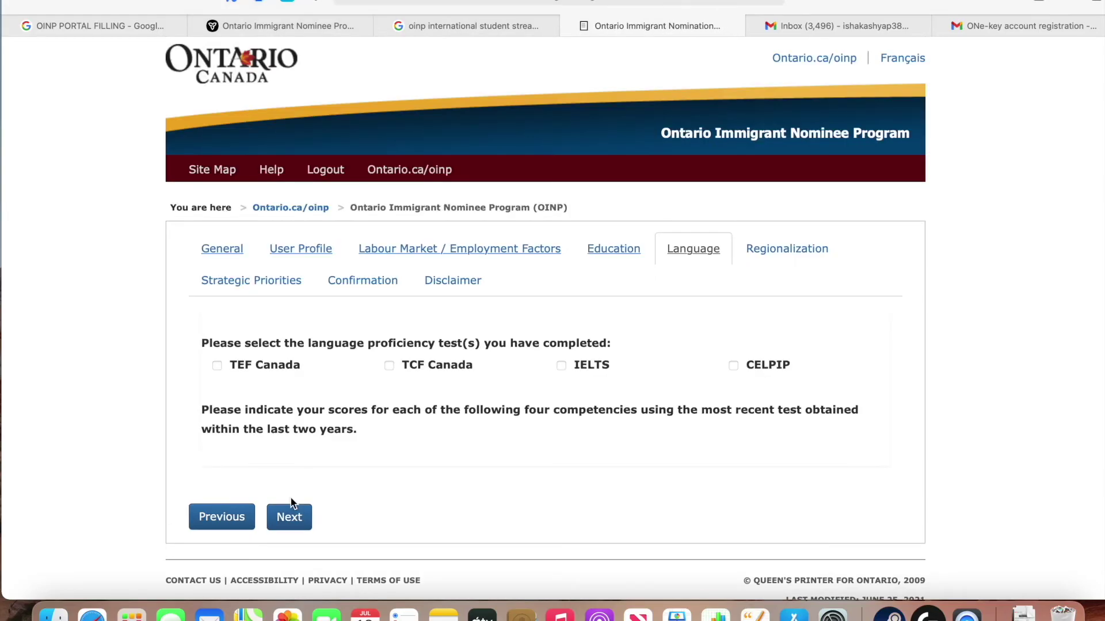
Step: Select IELTS and enter Listening 8, Reading 7.5, Writing 6.5 and Speaking 8
left_click(562, 366)
scroll(565, 373, "down", 3)
left_click(272, 382)
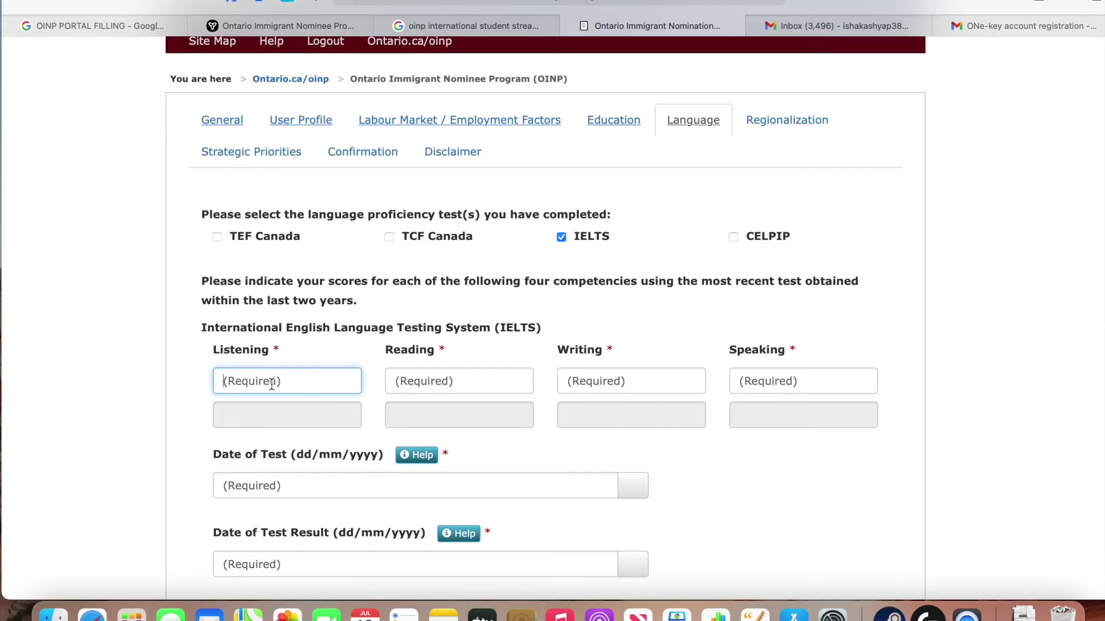
type("8")
left_click(446, 383)
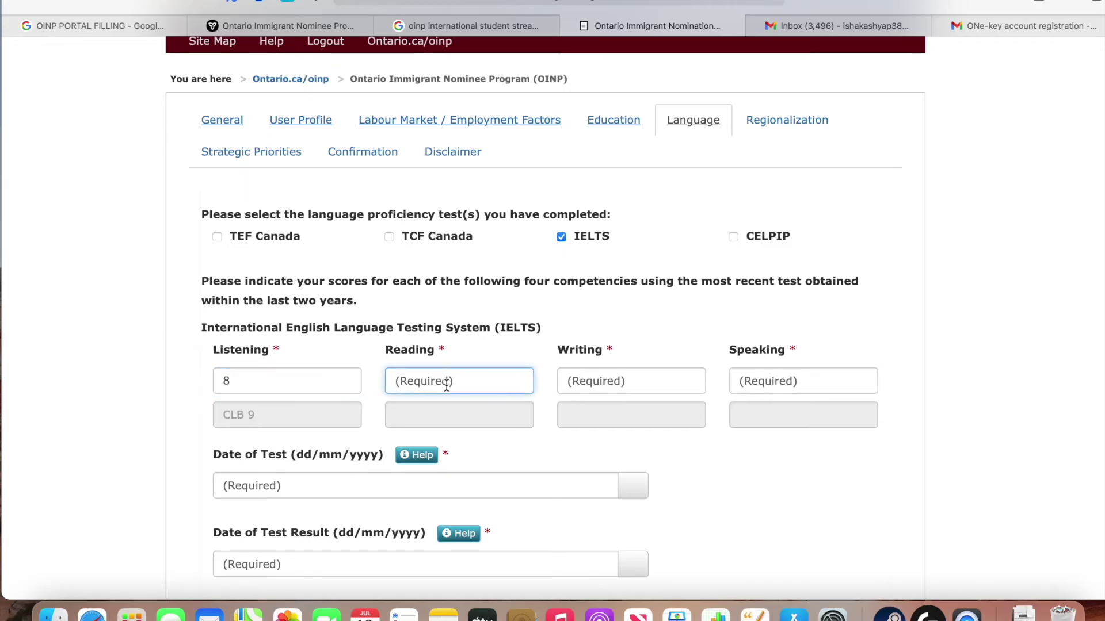
type("7.5")
left_click(609, 383)
type("6.5")
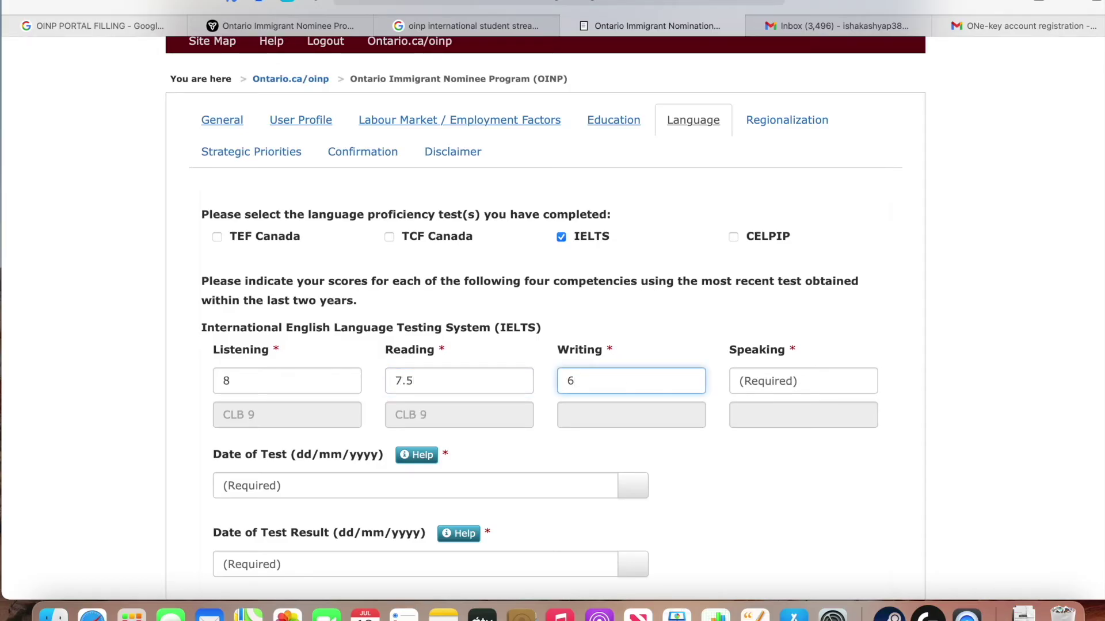
left_click(803, 383)
type("8")
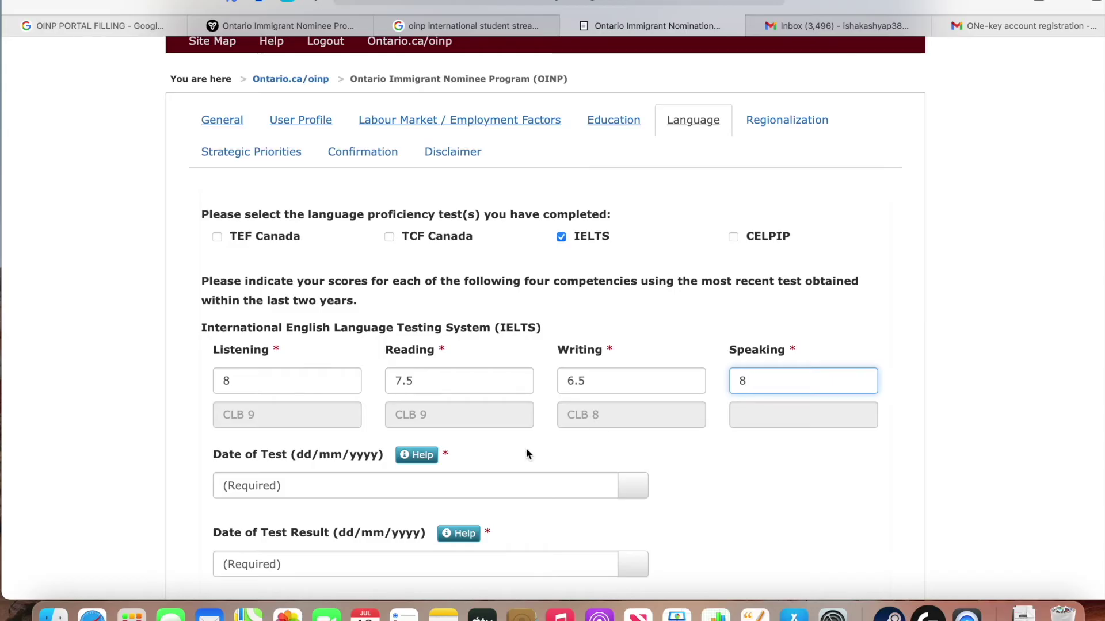
Step: Enter test date 14/05/2021 and result date 17/05/2021
scroll(479, 433, "down", 3)
scroll(480, 438, "down", 3)
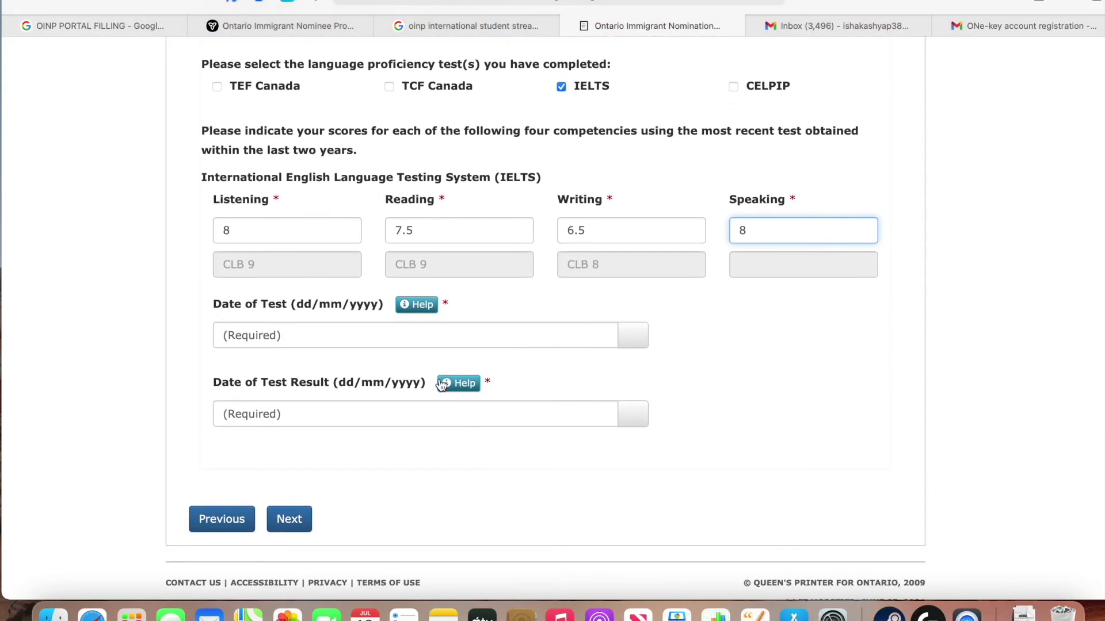
left_click(376, 336)
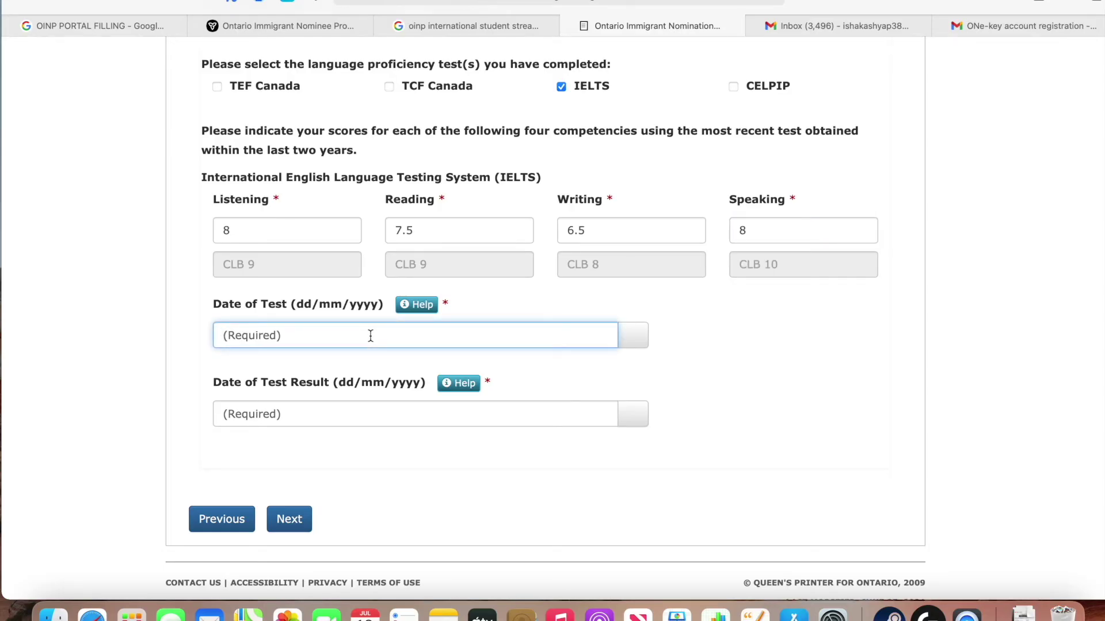
type("1")
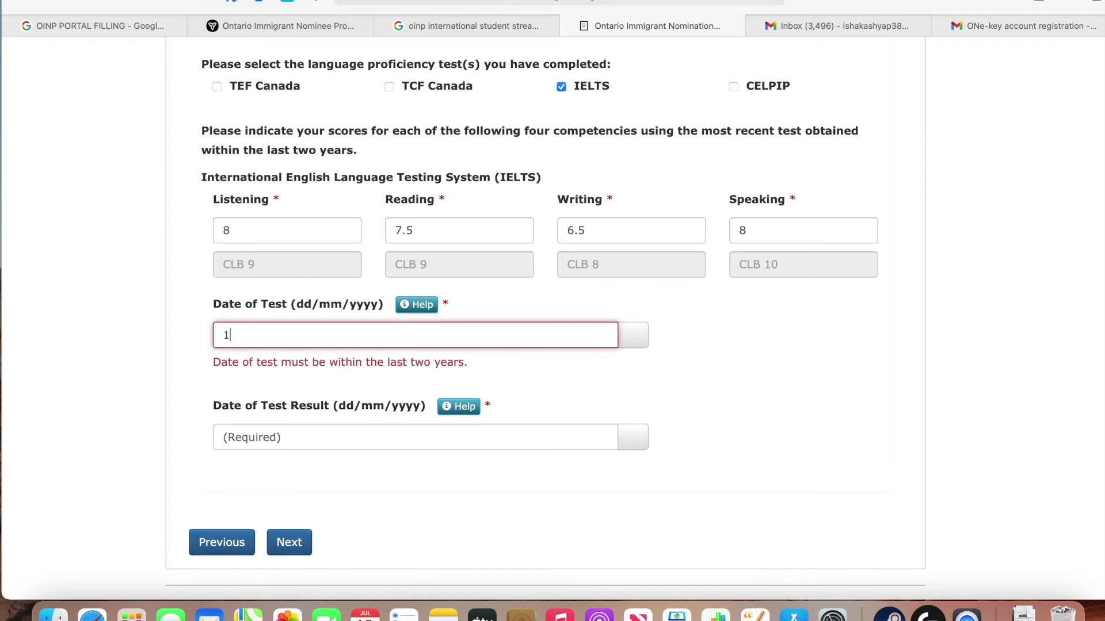
type("4/05/2021")
key("Tab")
type("17/05/2021")
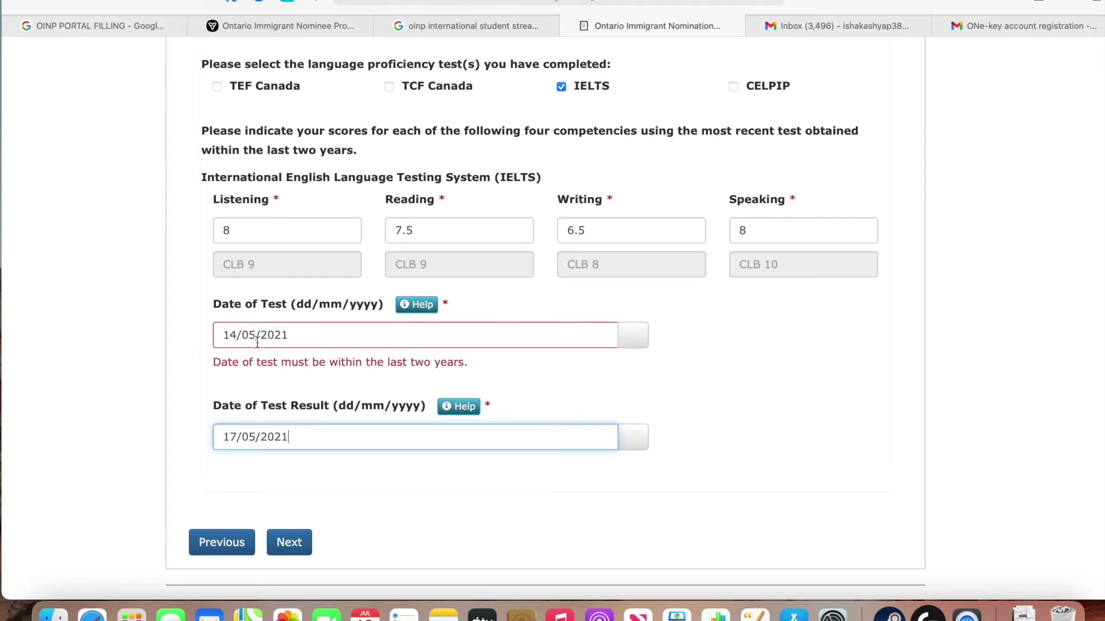
left_click(298, 541)
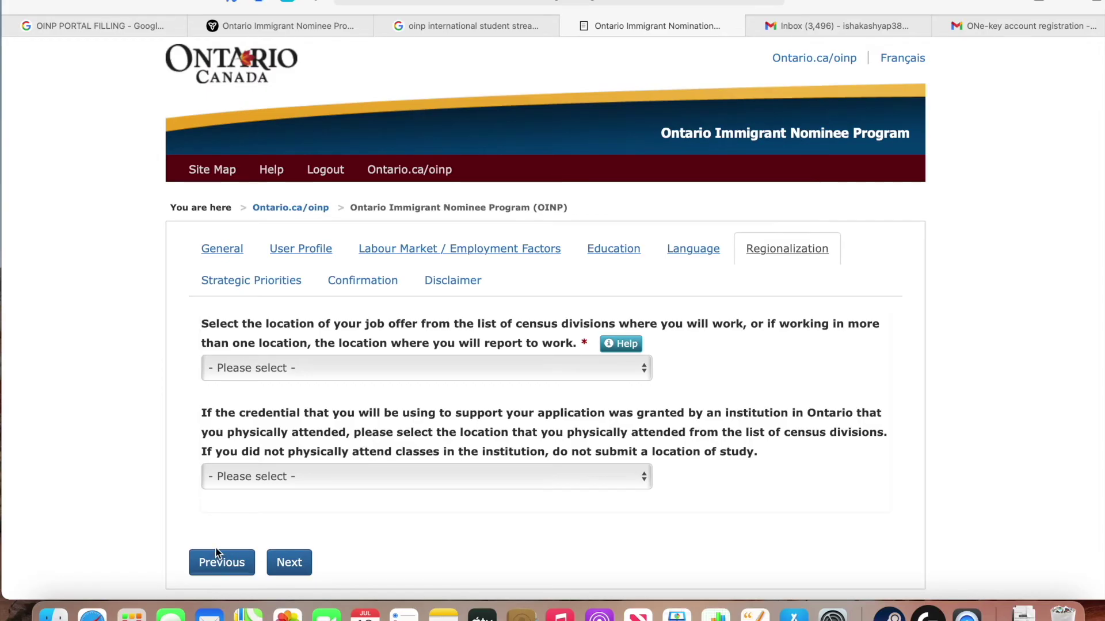
Step: Set the job offer census division to Toronto
left_click(310, 367)
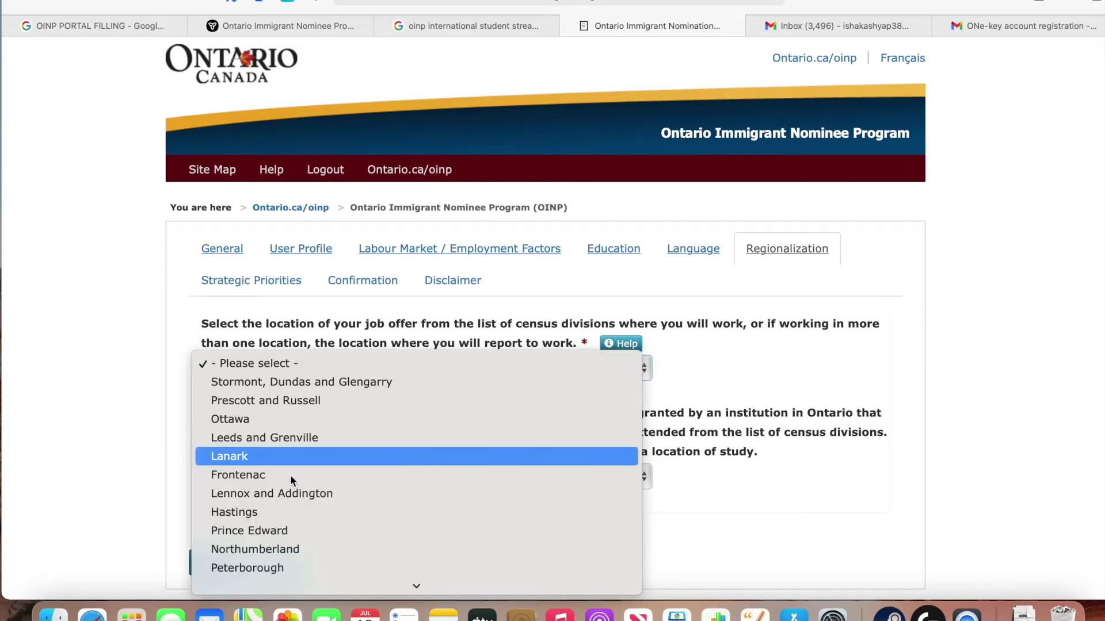
scroll(285, 543, "down", 10)
scroll(284, 543, "down", 10)
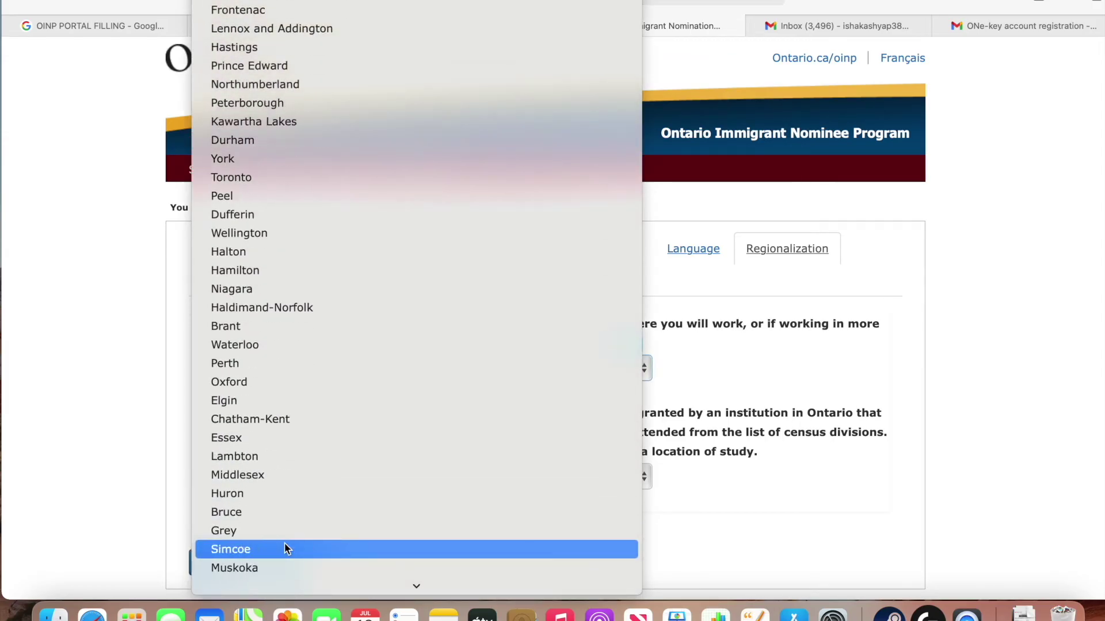
scroll(284, 543, "up", 8)
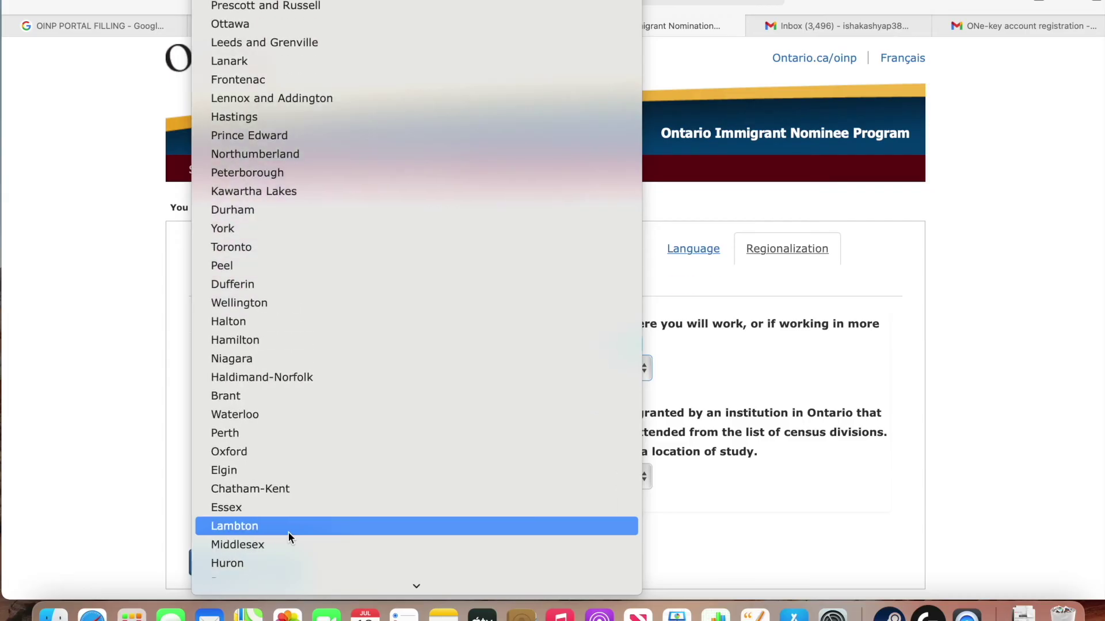
left_click(289, 251)
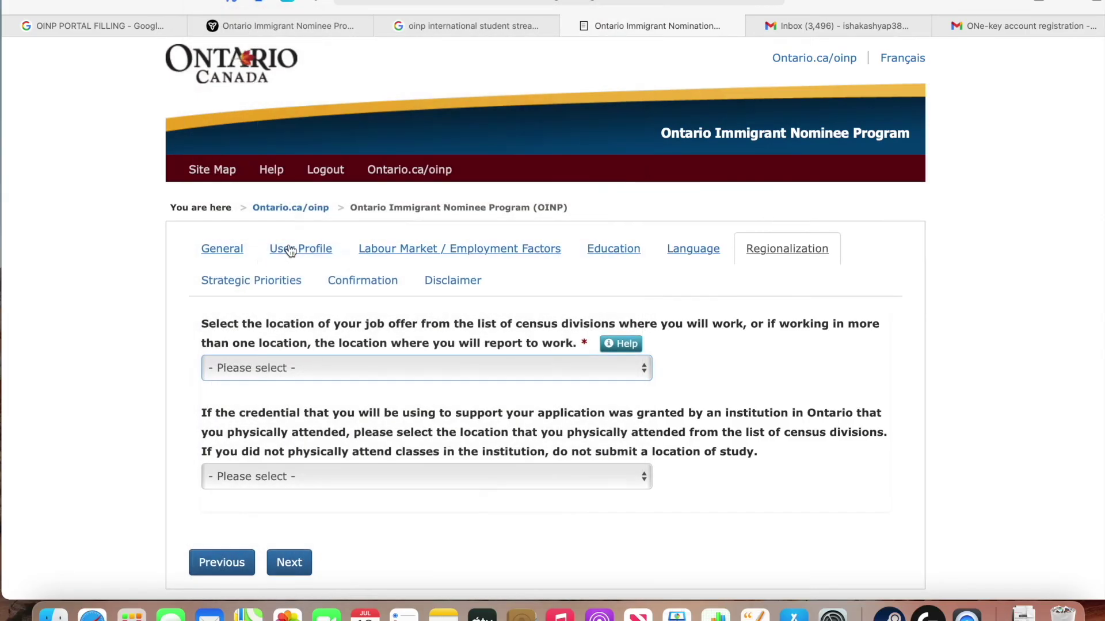
scroll(259, 374, "down", 2)
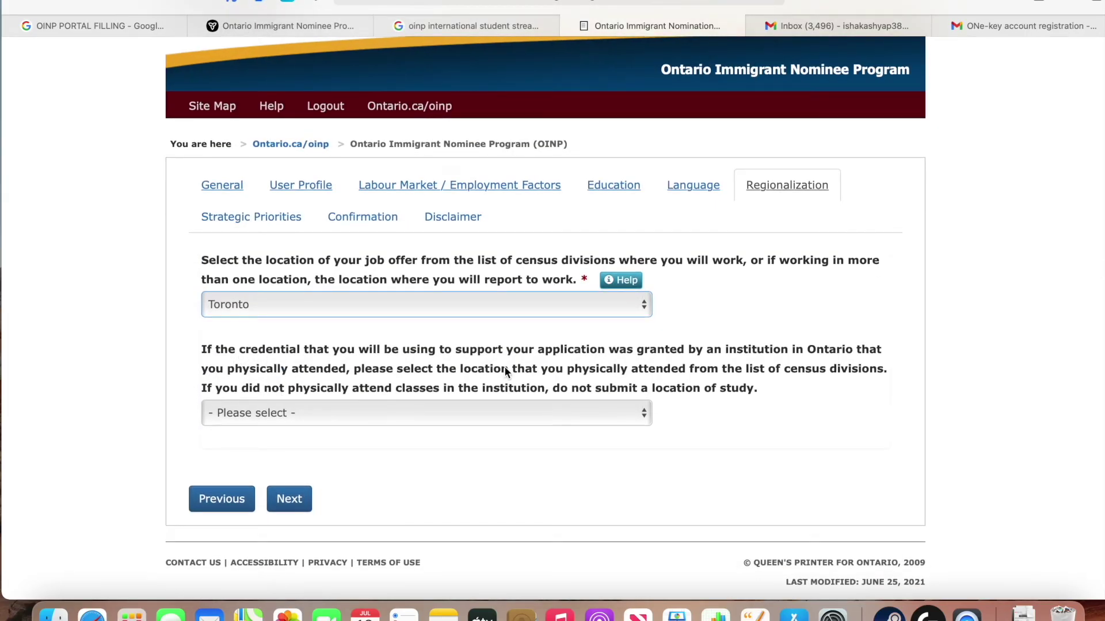
Step: Set the study location census division to Toronto, replacing Leeds and Grenville
left_click(353, 415)
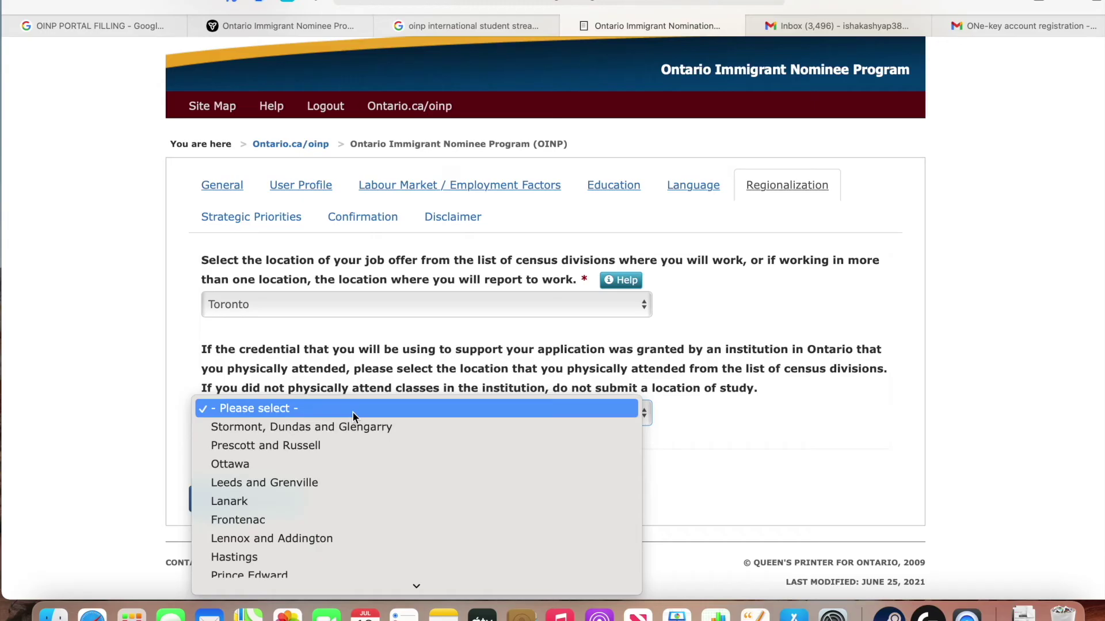
left_click(371, 482)
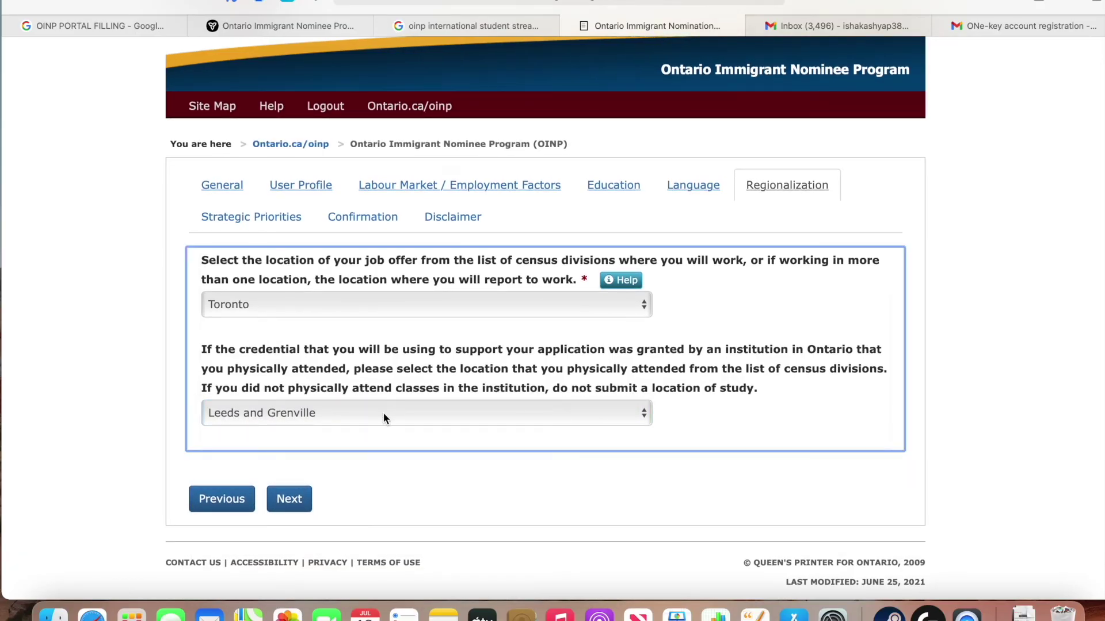
left_click(383, 412)
scroll(353, 495, "down", 5)
scroll(353, 495, "up", 1)
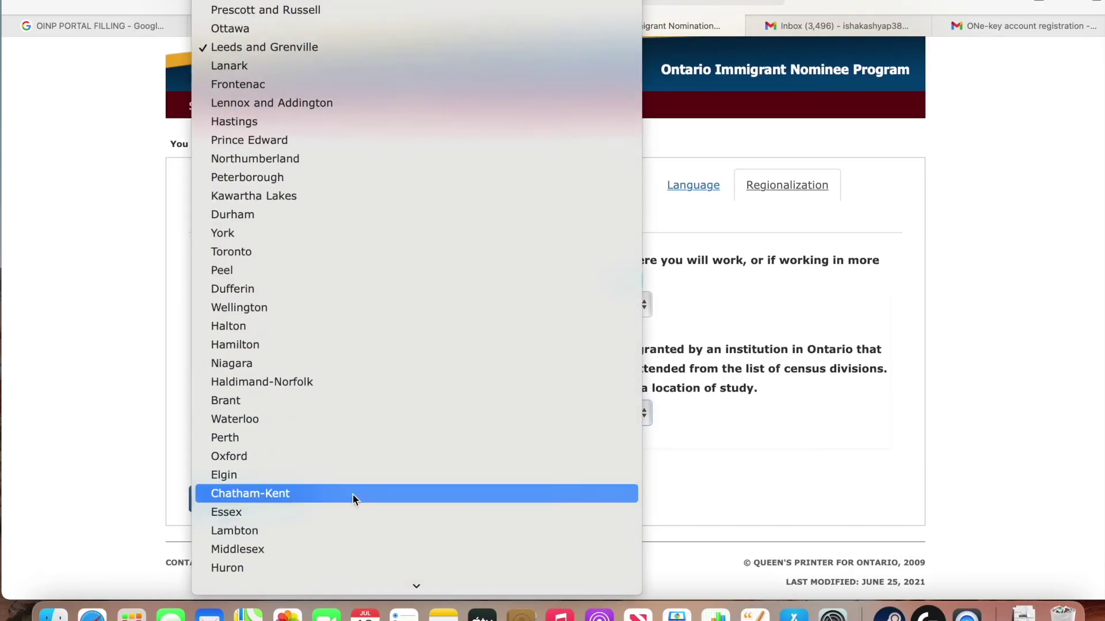
scroll(339, 213, "down", 5)
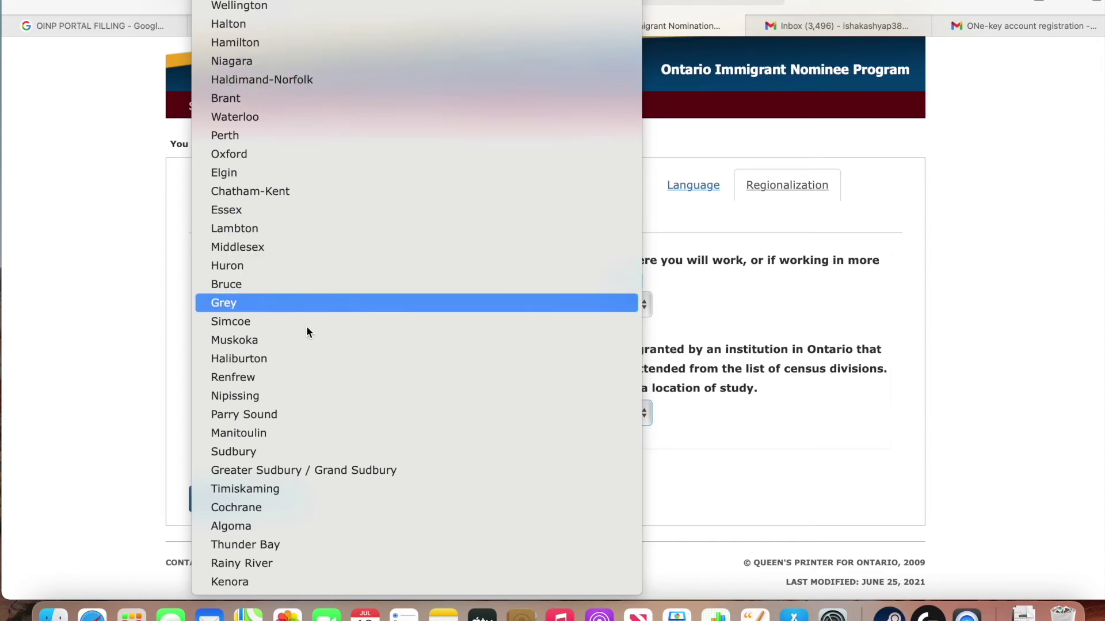
scroll(308, 329, "up", 5)
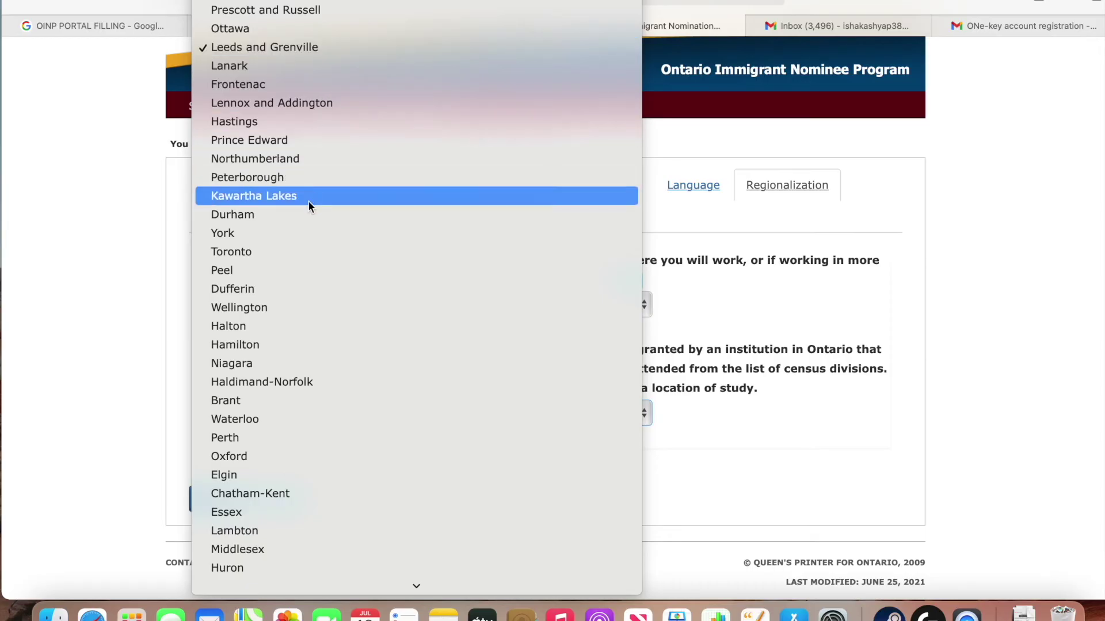
left_click(303, 248)
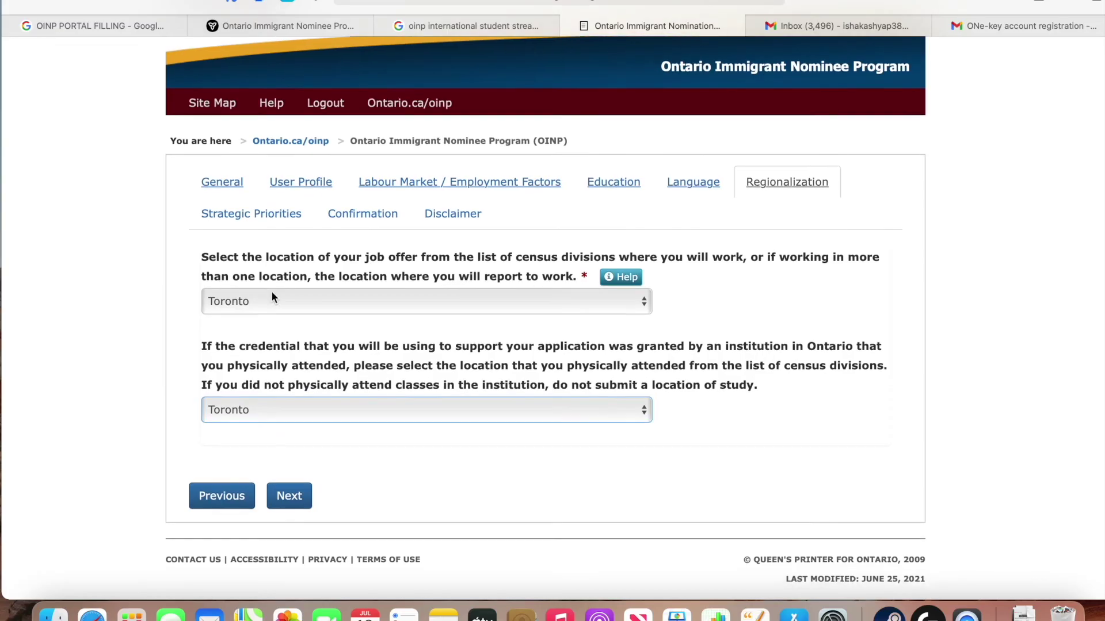
left_click(300, 494)
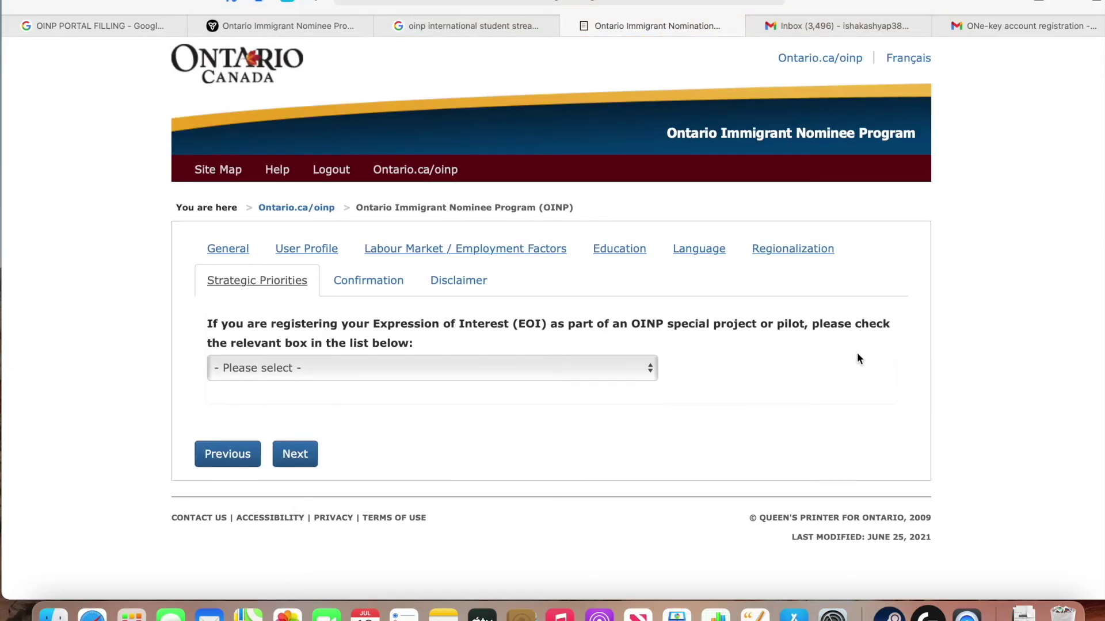
Step: Choose the Economic Mobility Pathways Project and answer Yes to its requirements
left_click(577, 374)
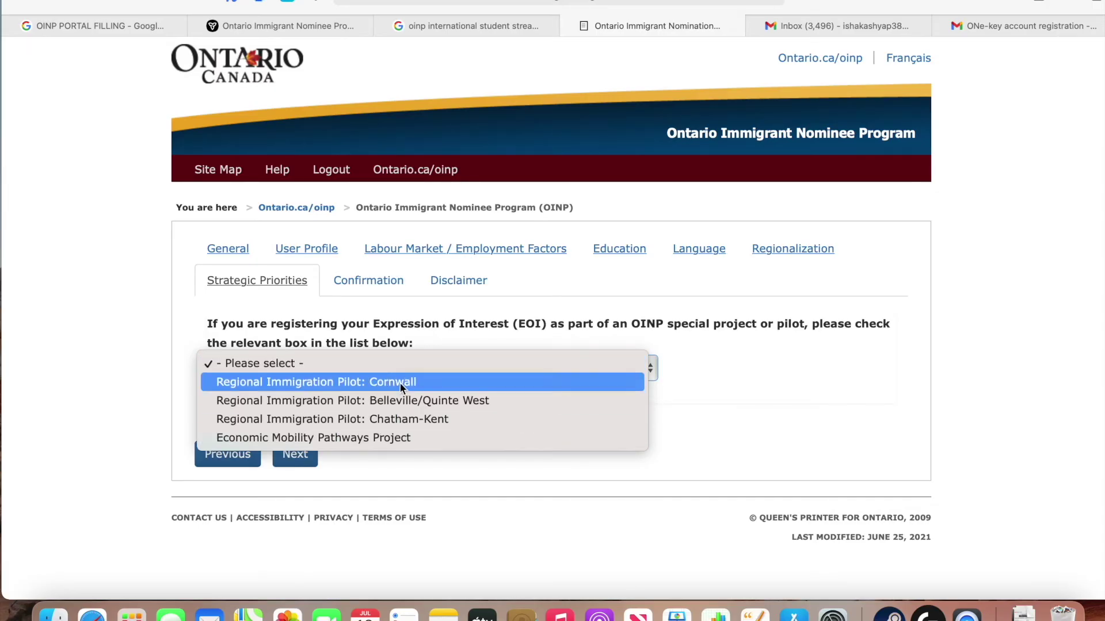
left_click(391, 438)
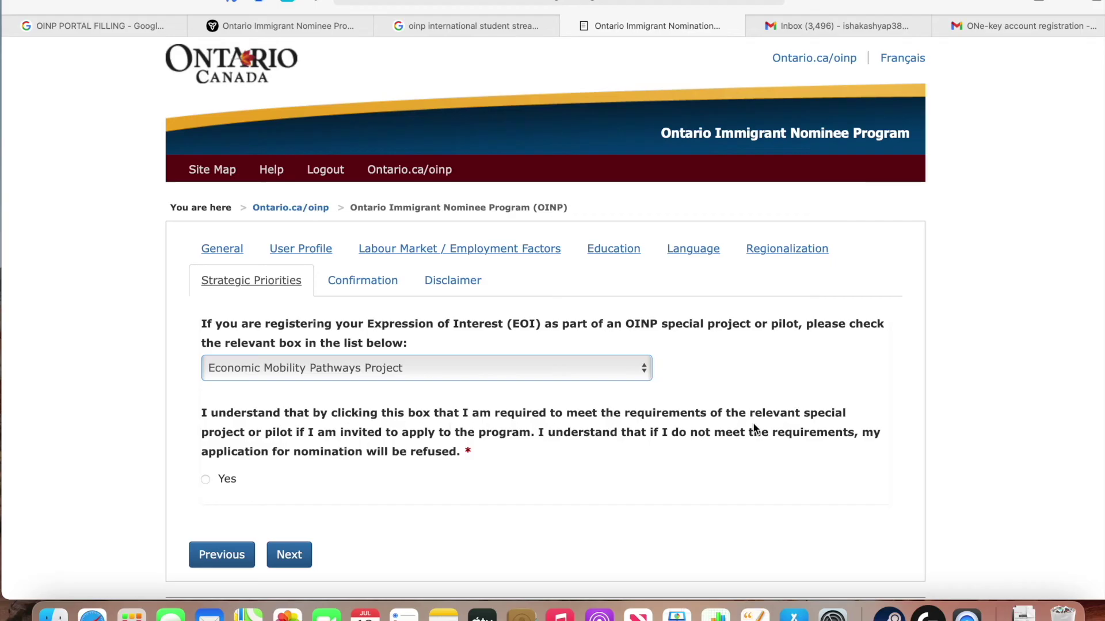
left_click(206, 479)
left_click(289, 554)
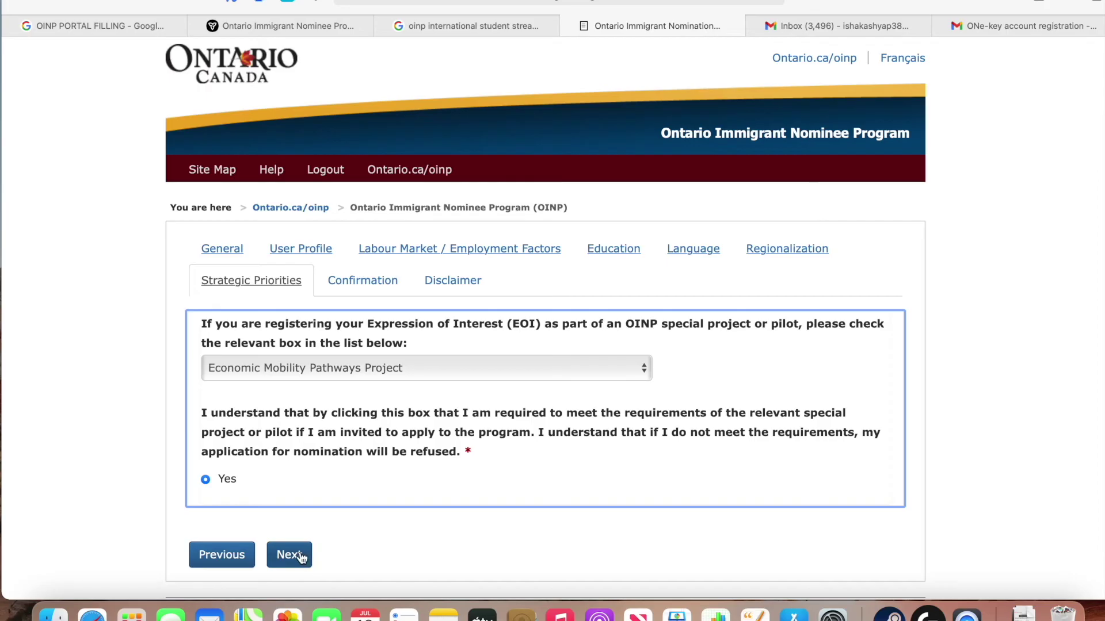
scroll(299, 557, "down", 1)
scroll(289, 471, "down", 9)
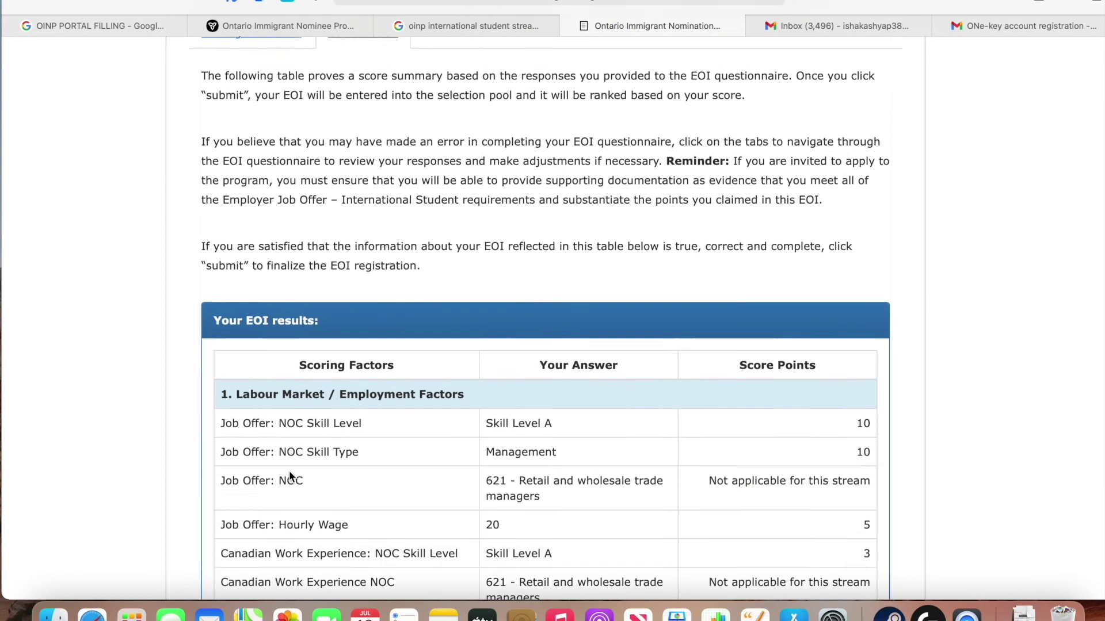
Step: Confirm the EOI results total 70 points and go on to the Disclaimer
scroll(289, 471, "down", 8)
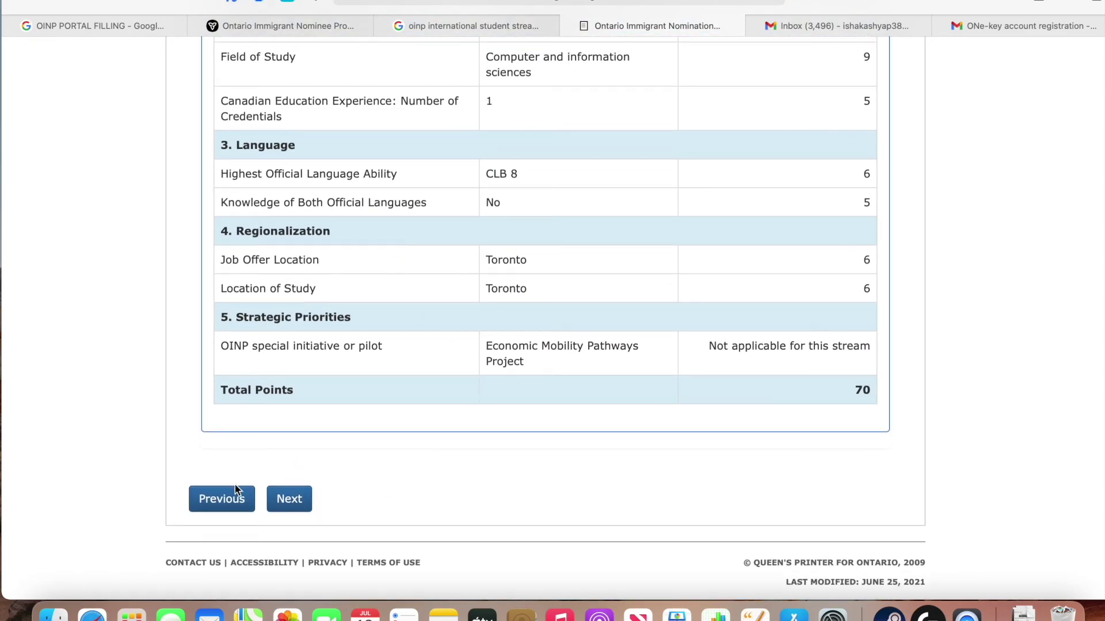
left_click(287, 499)
scroll(286, 501, "down", 4)
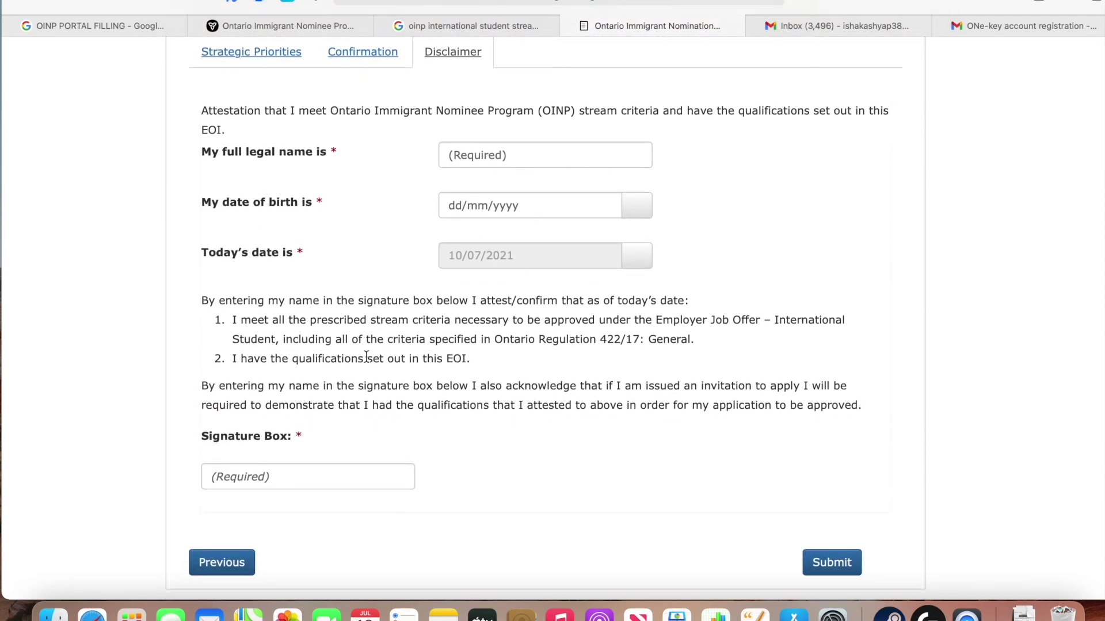
Step: Enter the applicant's full legal name in the attestation form
left_click(534, 157)
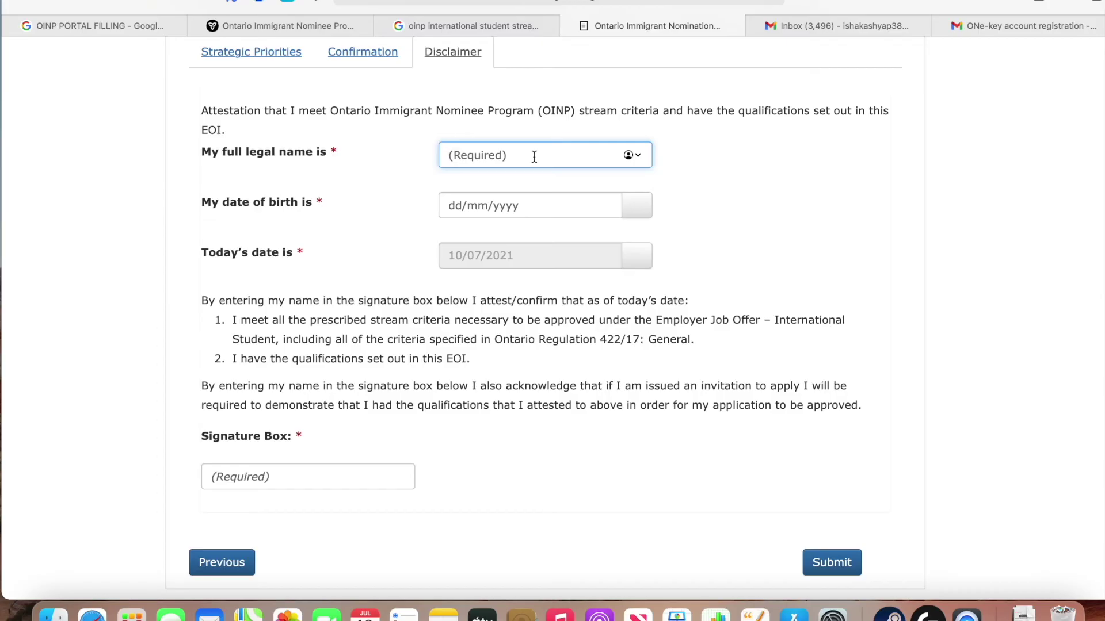
type("SI")
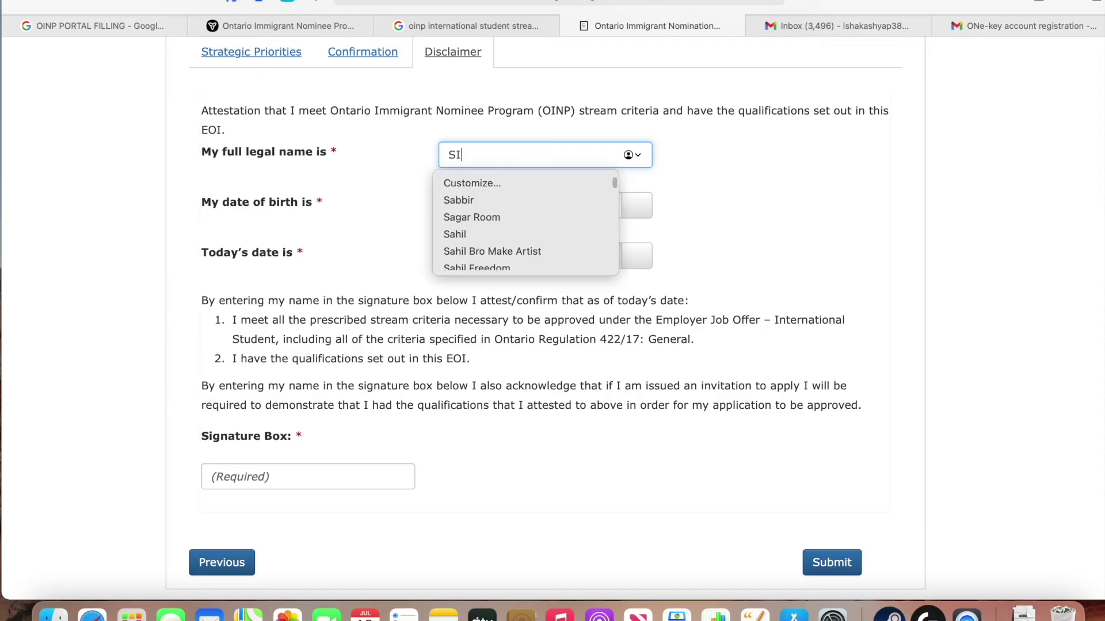
type("DDHARTHH")
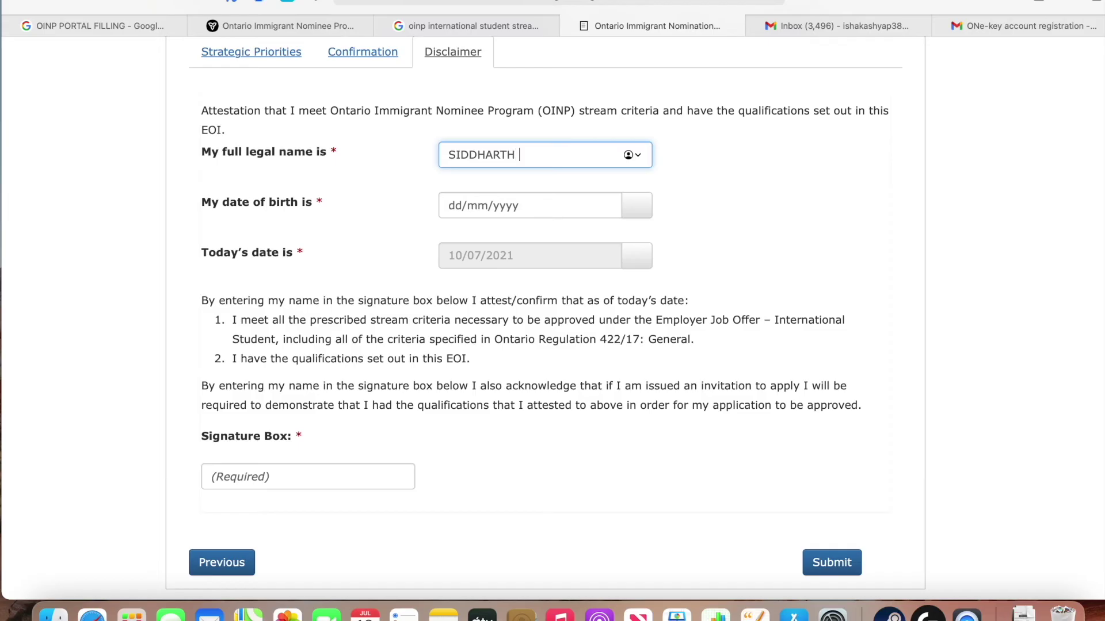
type("PRA")
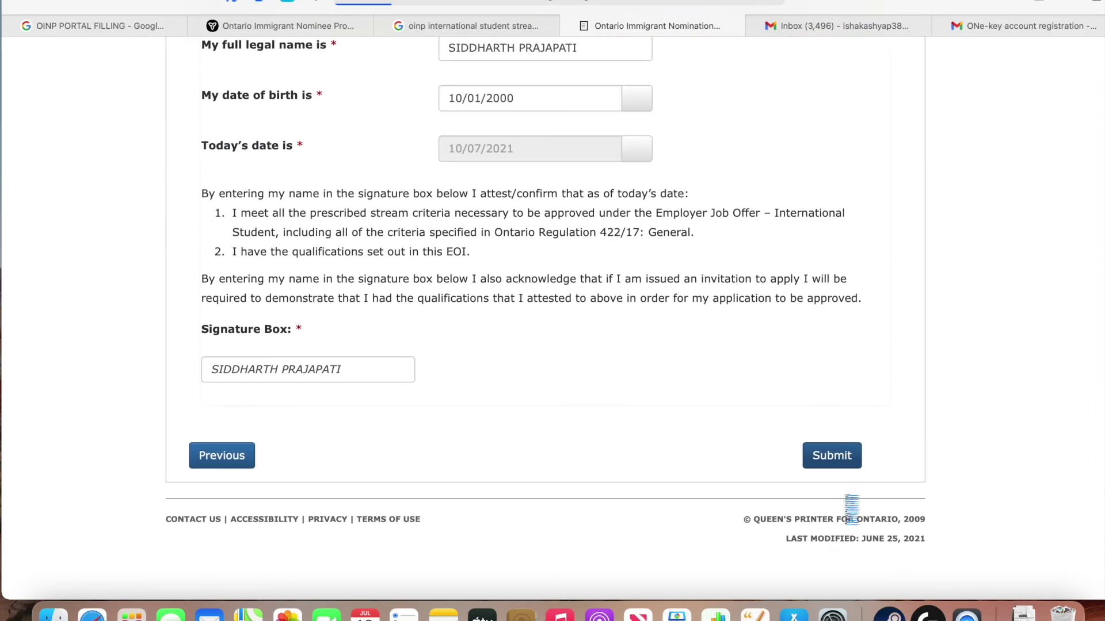
scroll(803, 480, "up", 1)
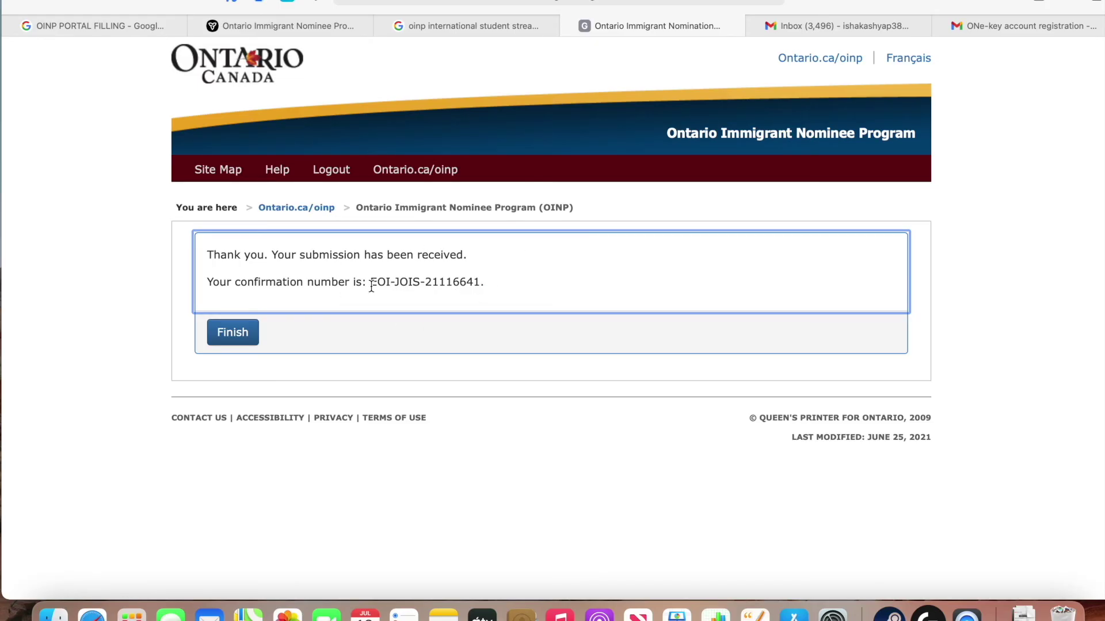
Step: Select the confirmation number, finish, and continue past the notice to My Applications
left_click_drag(372, 282, 526, 284)
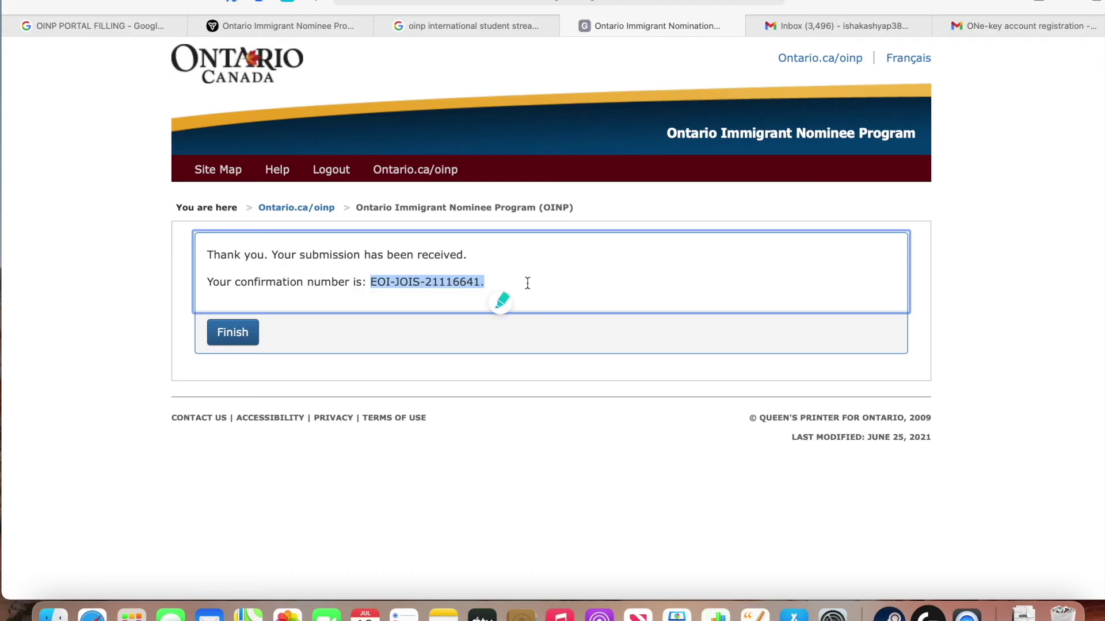
left_click(229, 334)
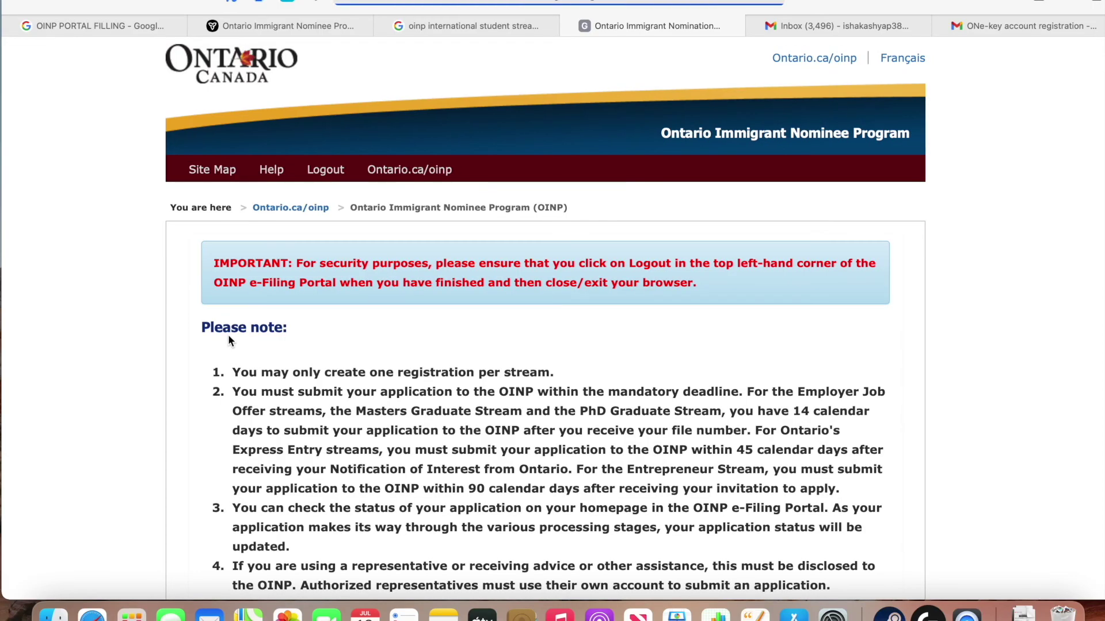
scroll(229, 339, "down", 5)
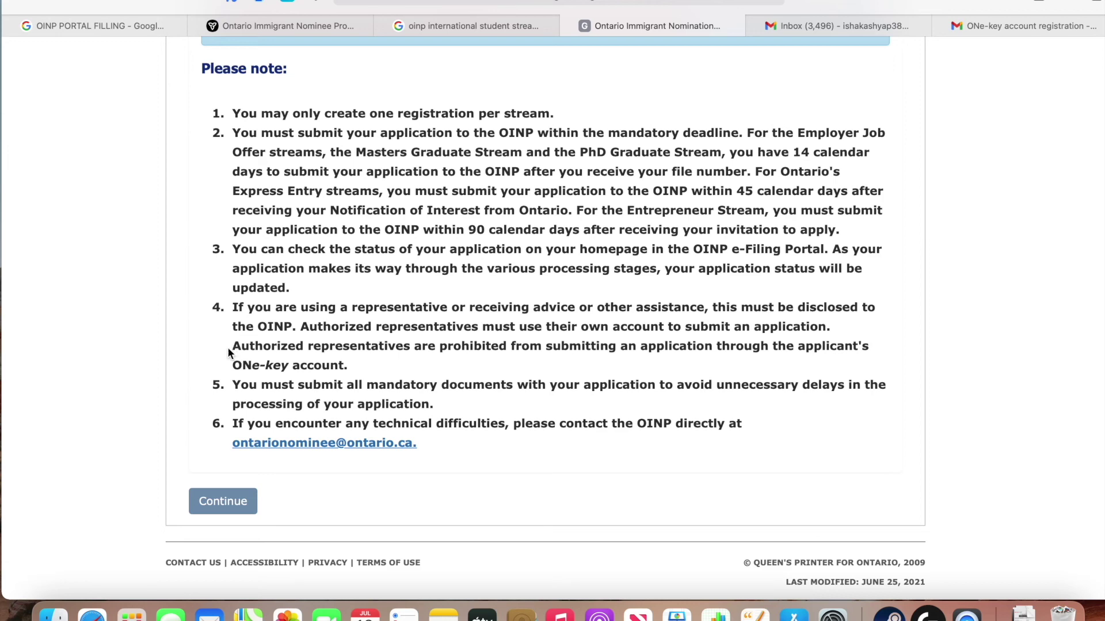
left_click(225, 501)
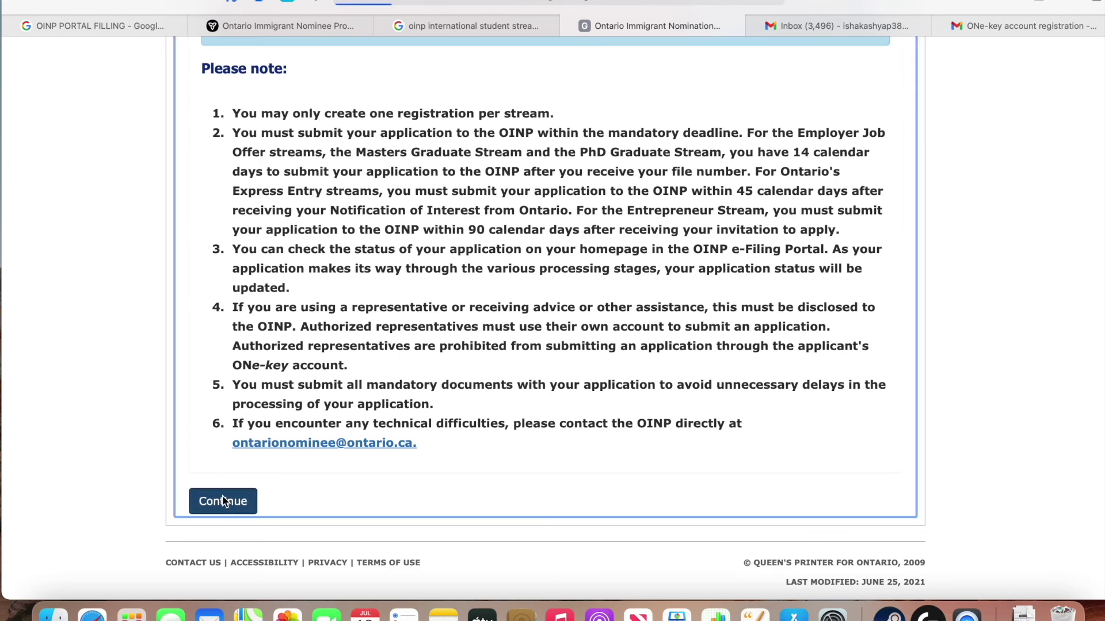
scroll(222, 497, "down", 3)
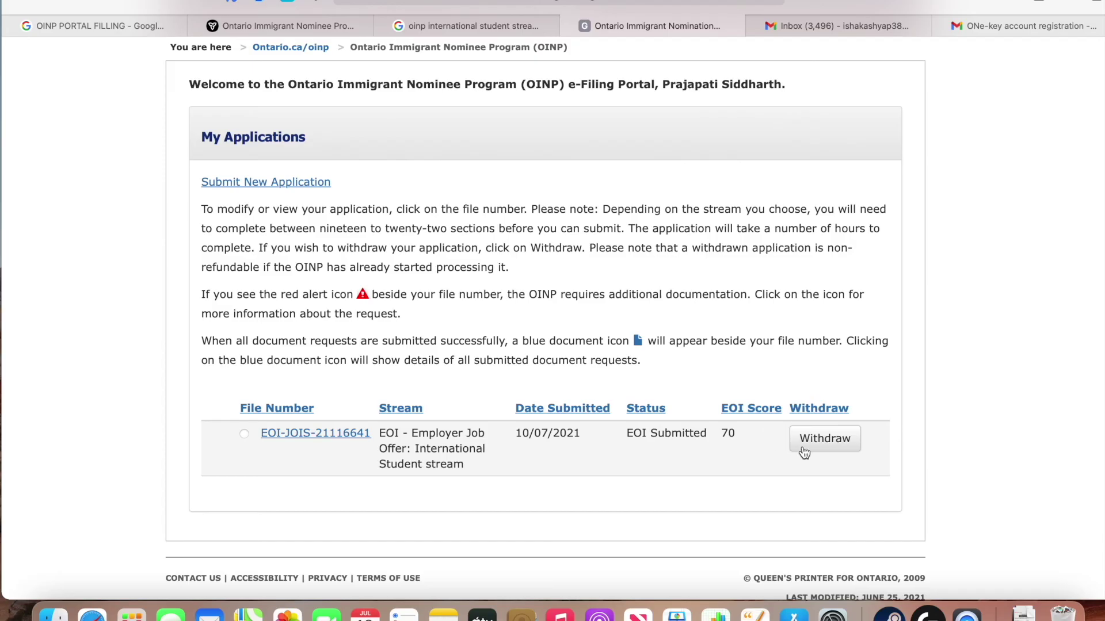
scroll(619, 416, "down", 1)
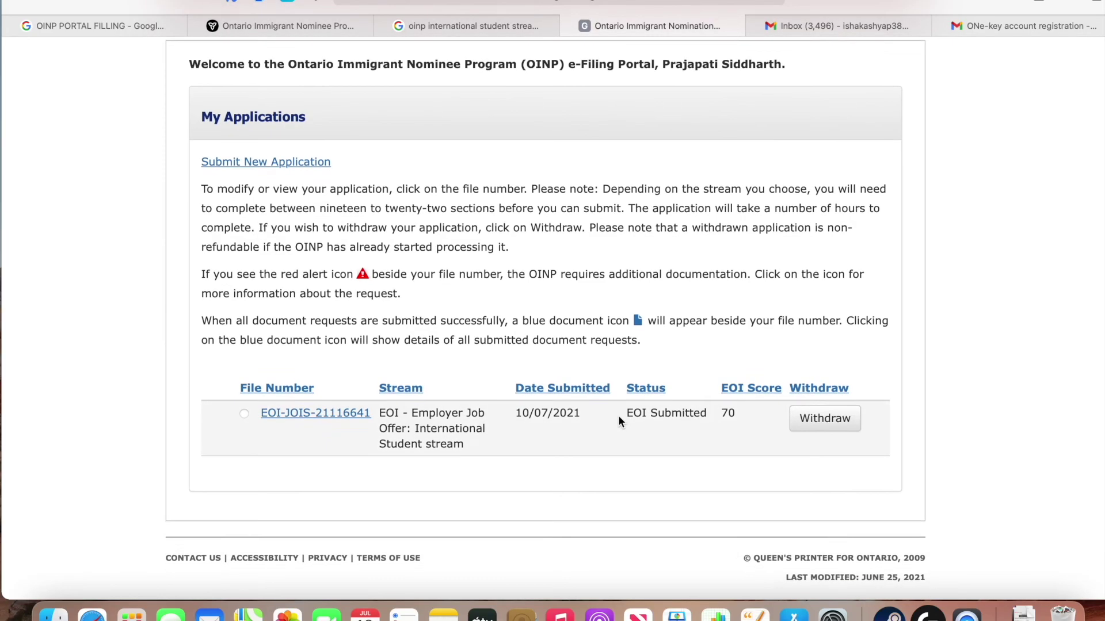
scroll(619, 416, "up", 4)
scroll(621, 421, "down", 3)
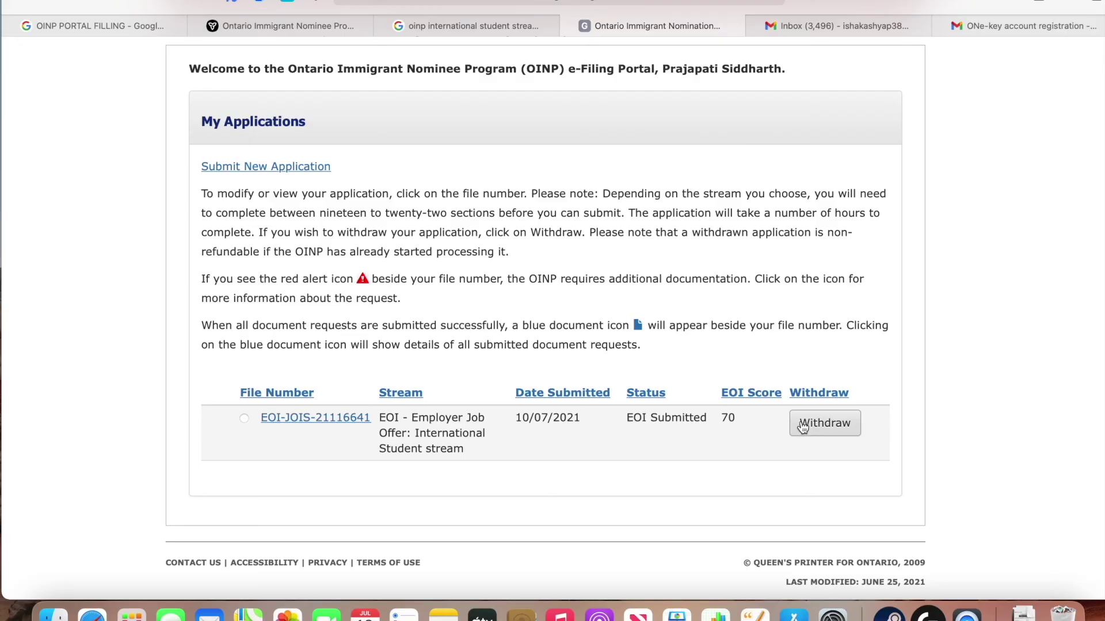
scroll(720, 383, "up", 3)
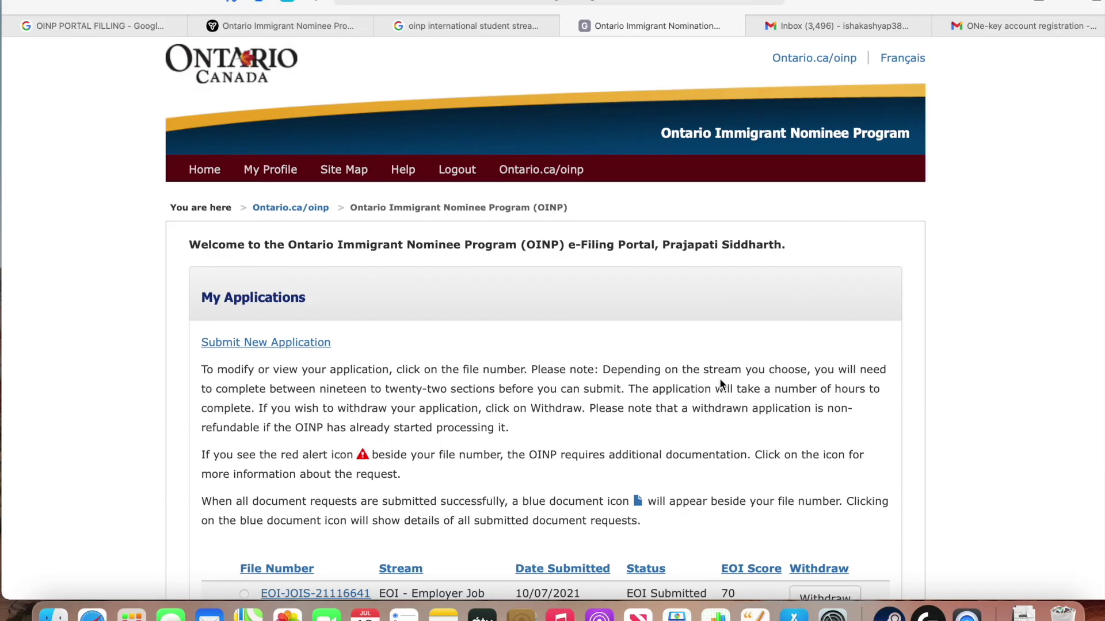